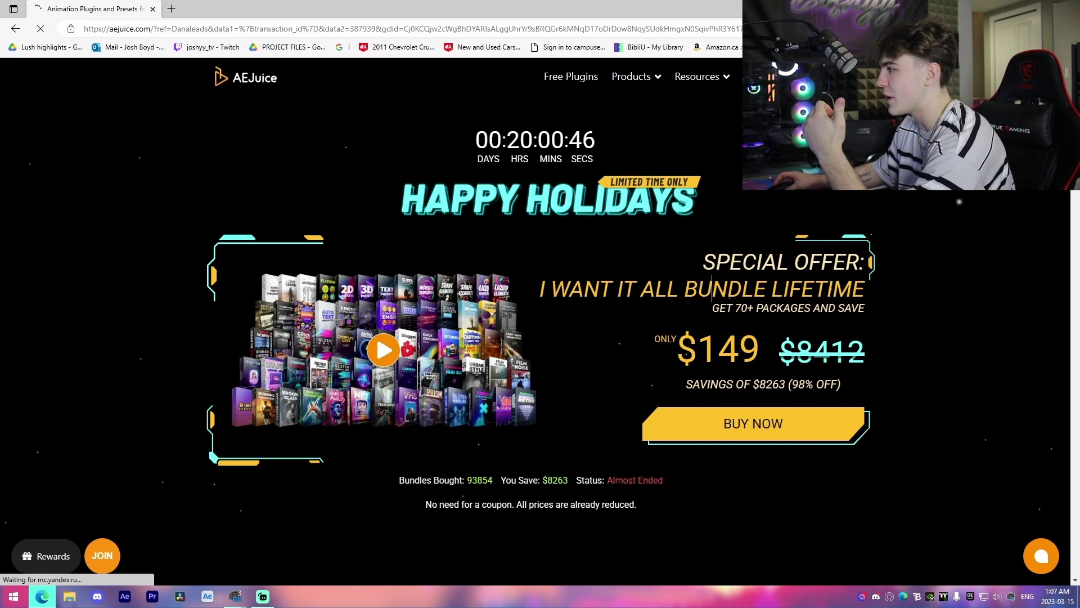
Scroll through the bundle's included products list and back up to its bonuses.
scroll(212, 475, down, 3)
scroll(178, 482, down, 6)
scroll(251, 475, down, 7)
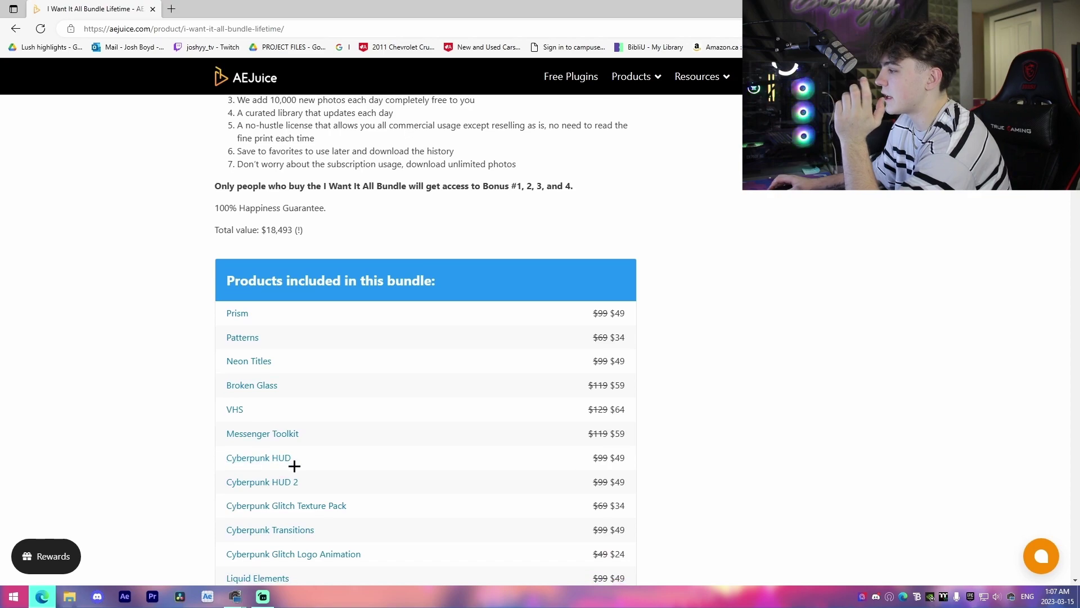
scroll(338, 405, down, 1)
scroll(422, 366, down, 2)
scroll(461, 387, down, 1)
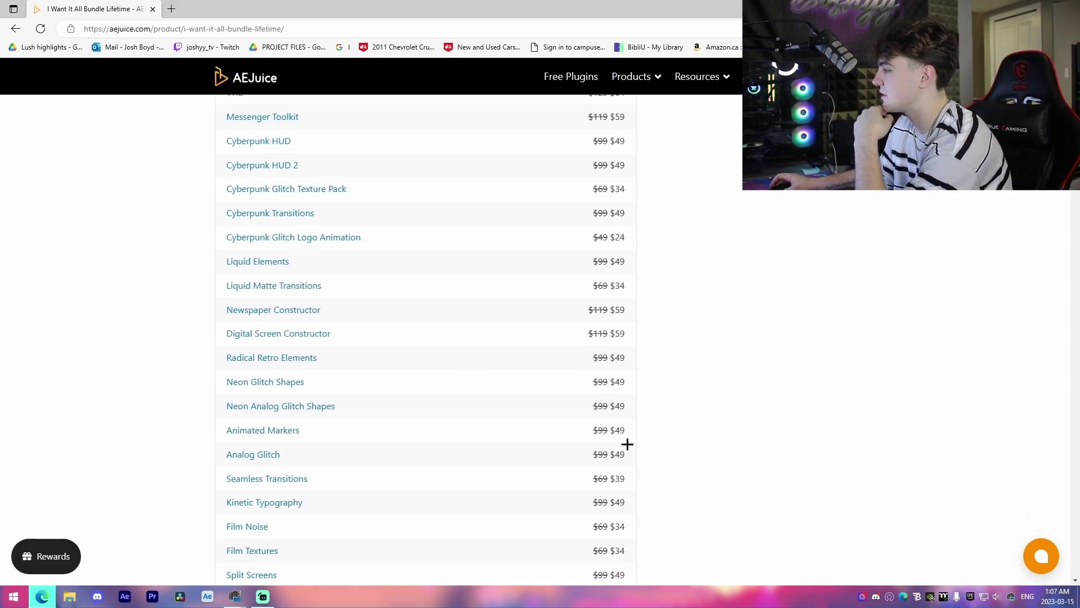
scroll(618, 429, up, 2)
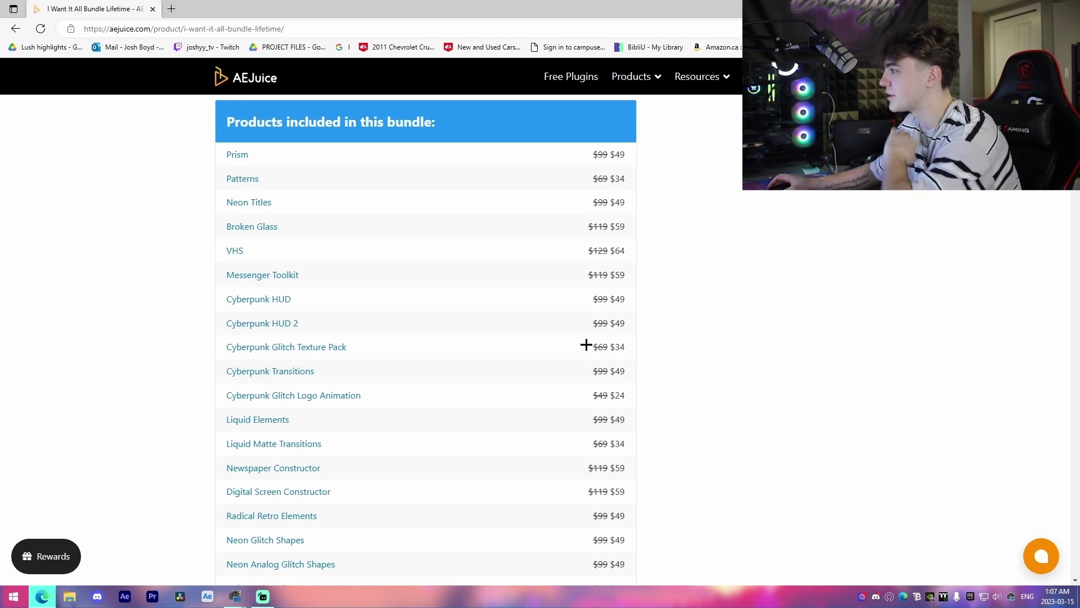
scroll(594, 329, down, 1)
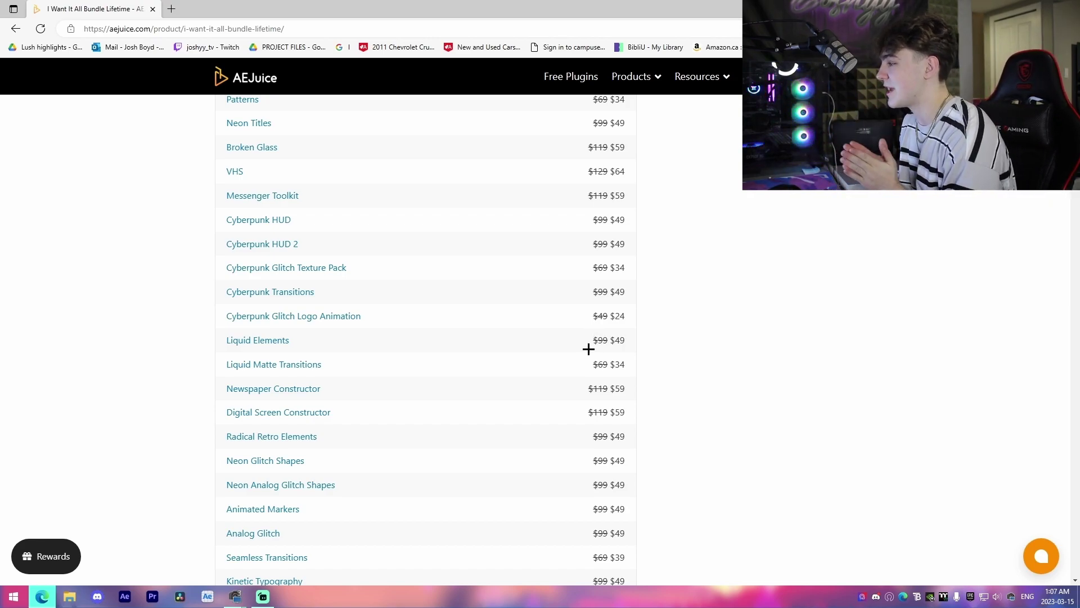
scroll(381, 346, down, 3)
scroll(456, 433, down, 2)
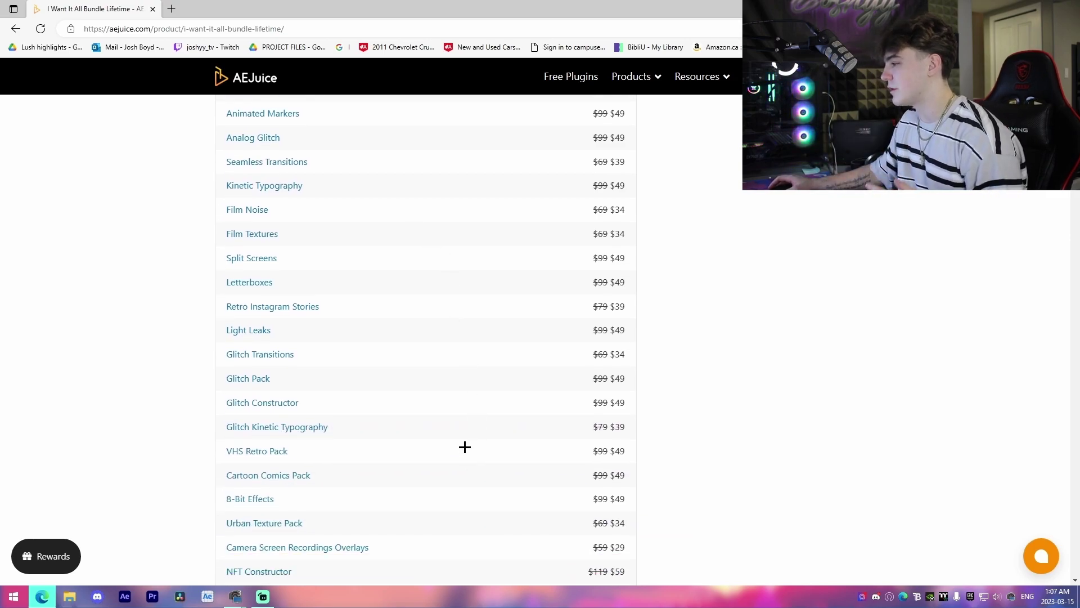
scroll(465, 446, down, 1)
scroll(450, 443, down, 1)
scroll(373, 450, up, 2)
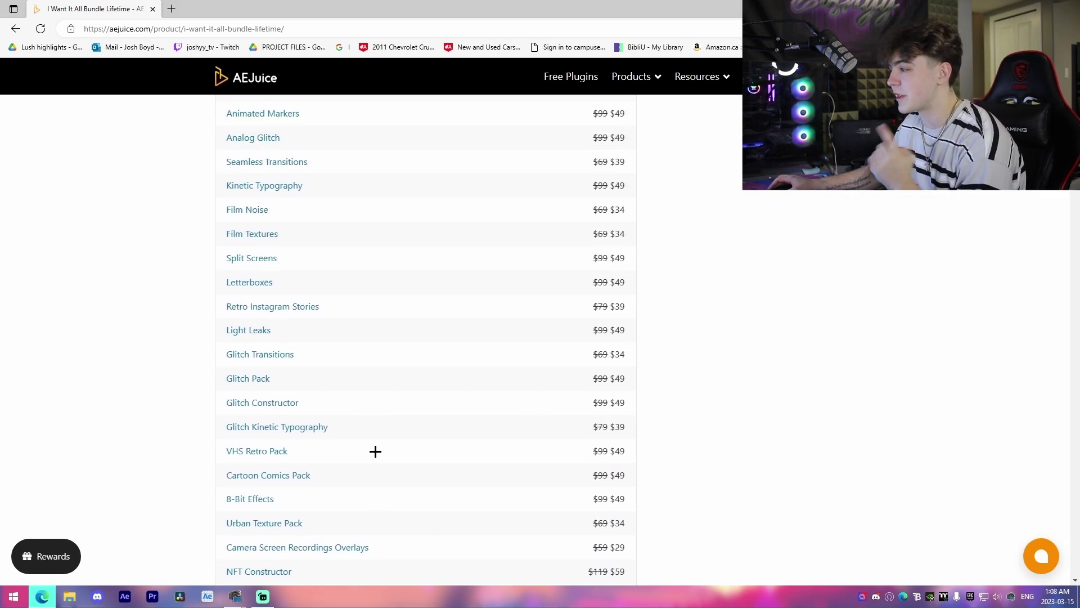
scroll(360, 428, up, 10)
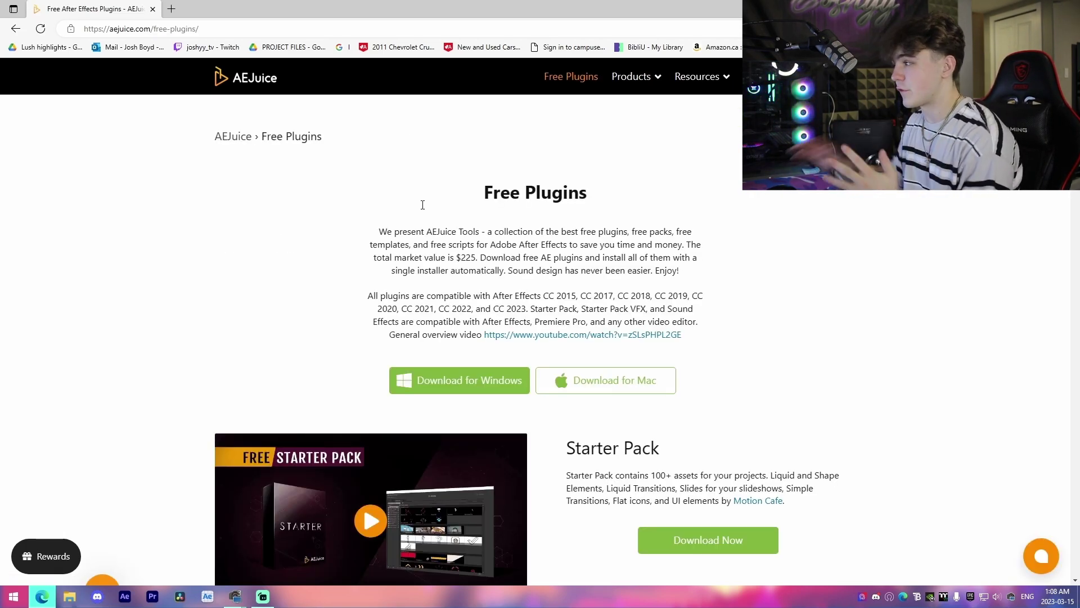
Scroll past Starter Pack, Toolbar and Copy Ease down to Slides - Beginner Collection.
scroll(484, 381, down, 3)
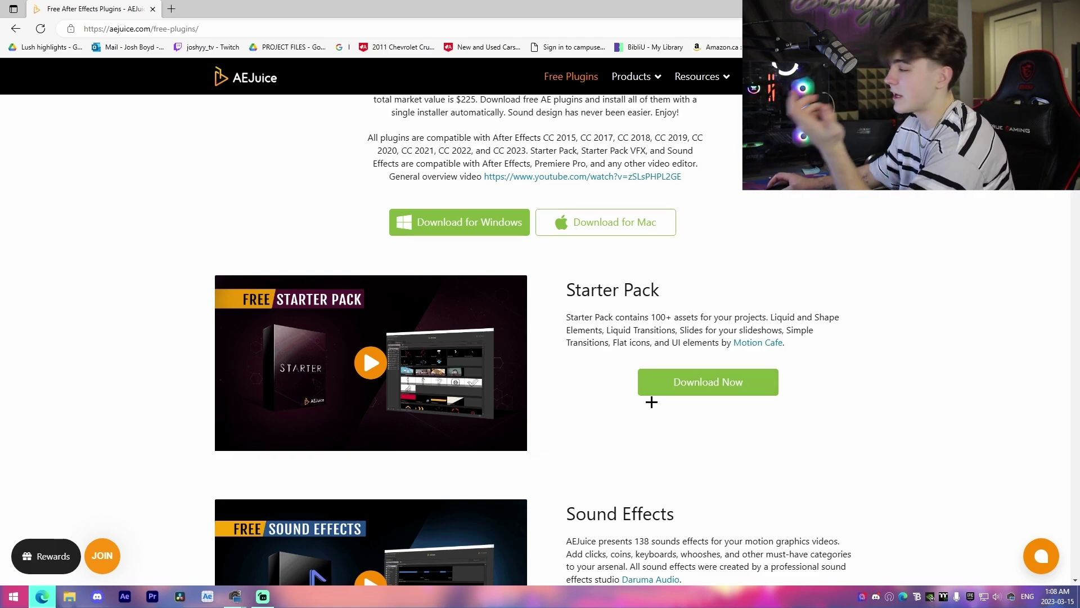
scroll(575, 414, down, 3)
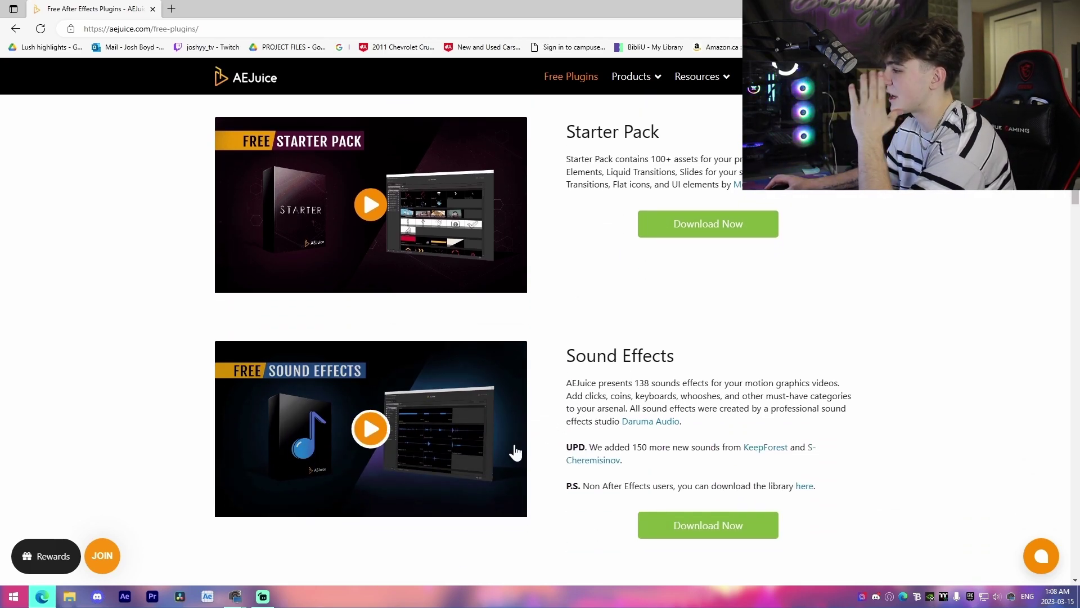
scroll(513, 450, down, 2)
scroll(543, 454, down, 2)
scroll(591, 382, down, 2)
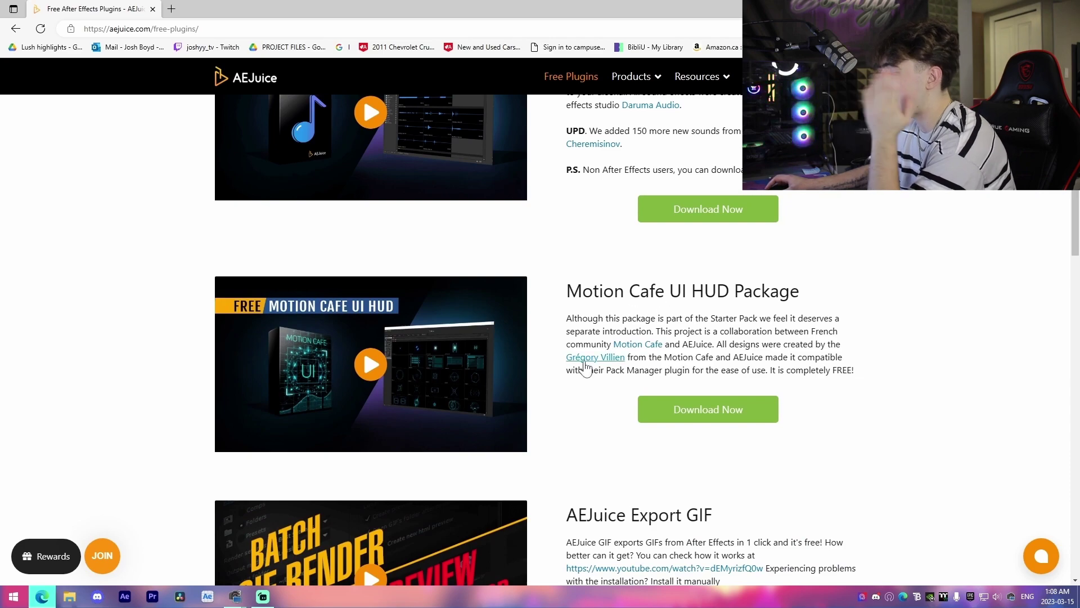
scroll(588, 437, down, 9)
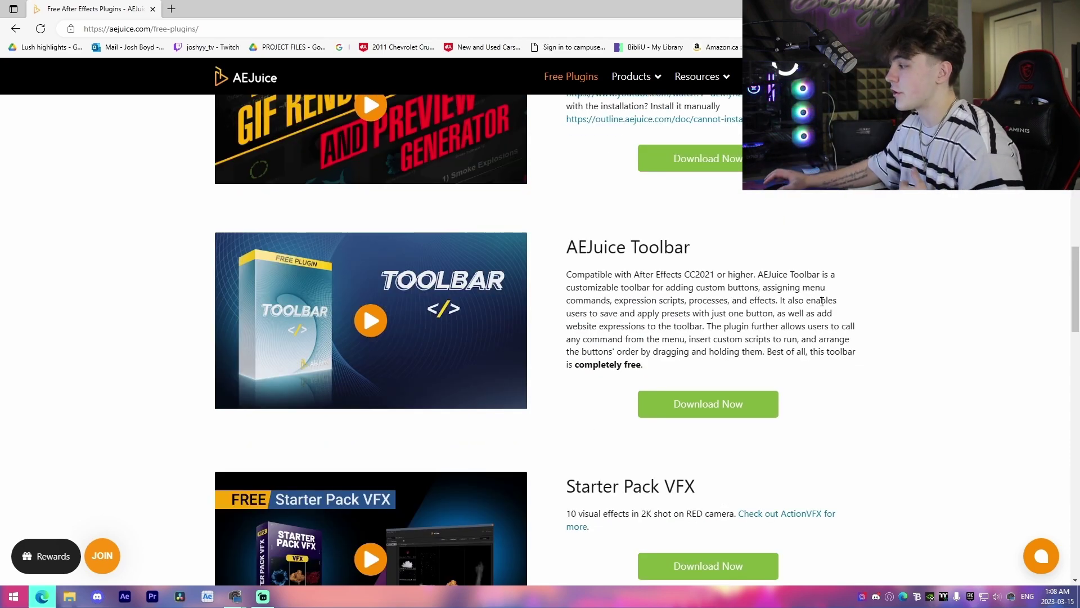
scroll(559, 408, down, 2)
scroll(554, 398, down, 3)
scroll(550, 403, down, 3)
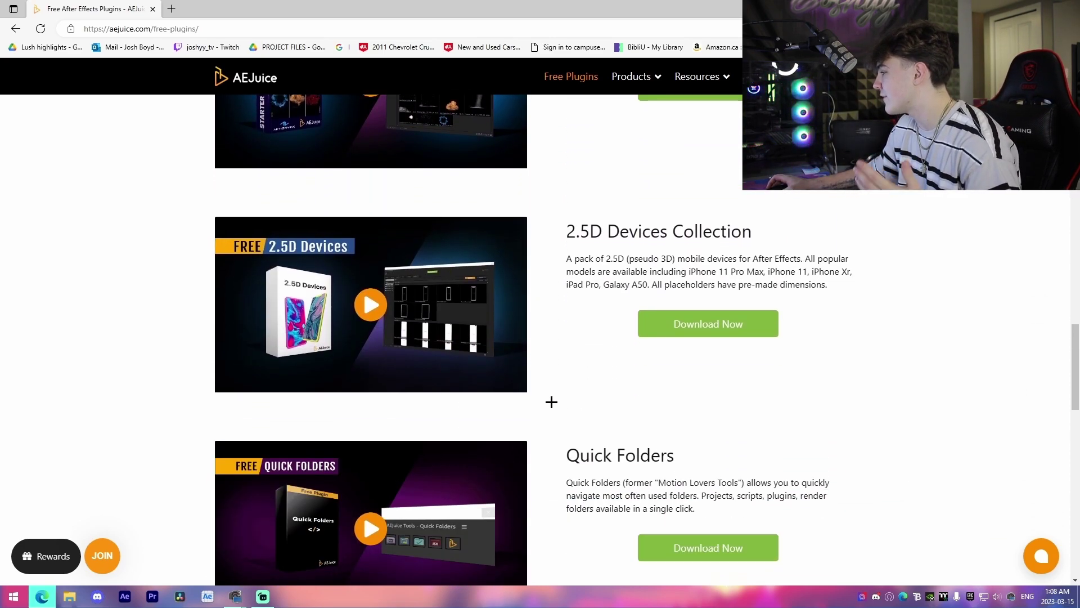
scroll(527, 457, down, 3)
scroll(527, 457, down, 3)
scroll(516, 442, down, 4)
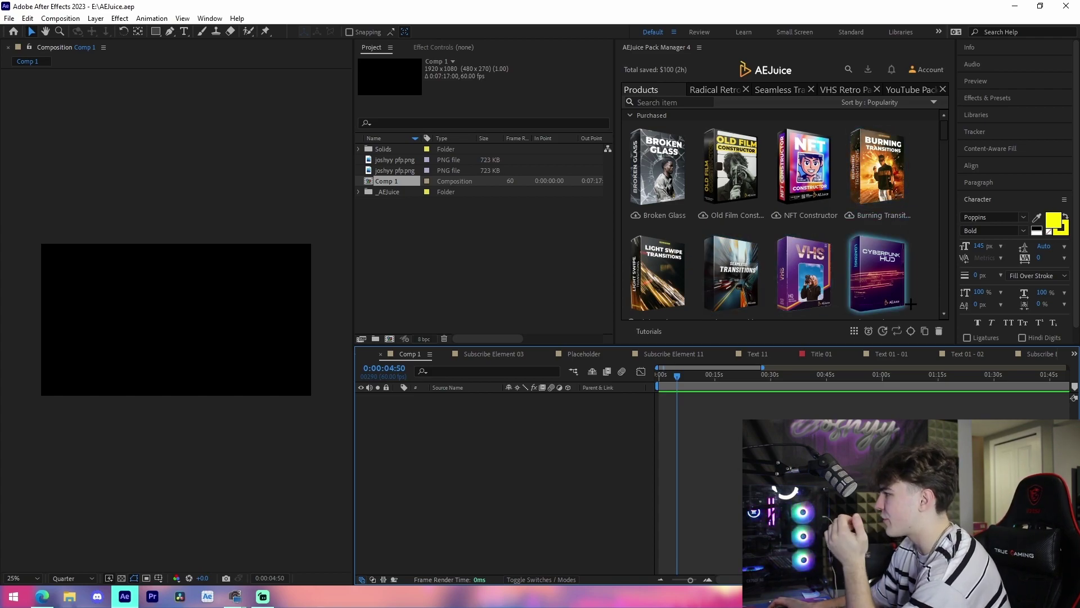
Scroll the Pack Manager's Products grid to the end and back up to Purchased.
scroll(911, 304, down, 2)
scroll(914, 287, down, 2)
scroll(919, 270, down, 2)
scroll(924, 243, down, 1)
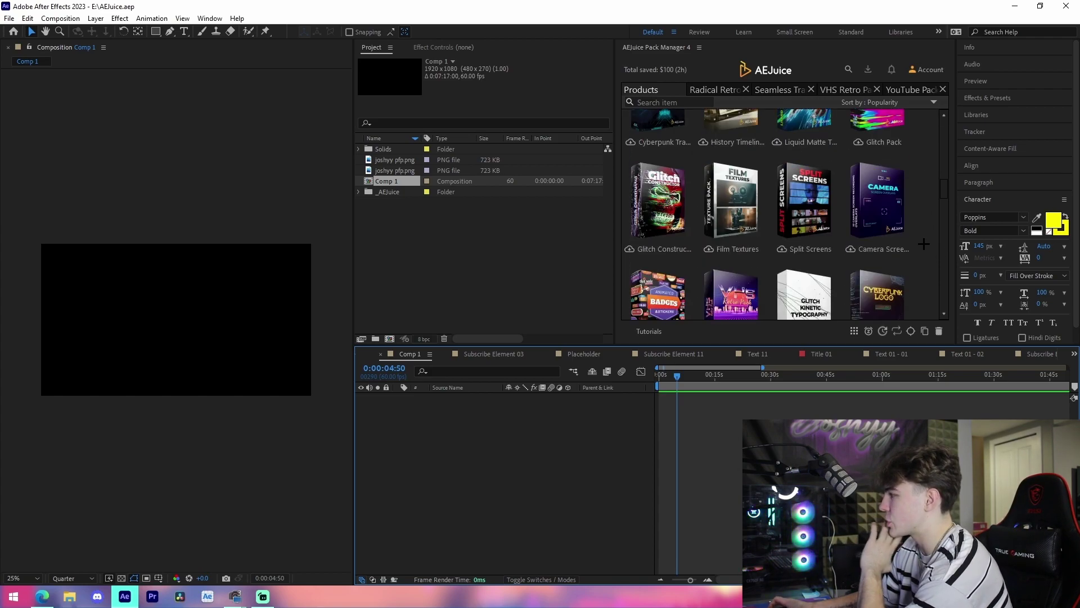
scroll(923, 247, down, 2)
scroll(917, 257, down, 2)
scroll(917, 256, down, 1)
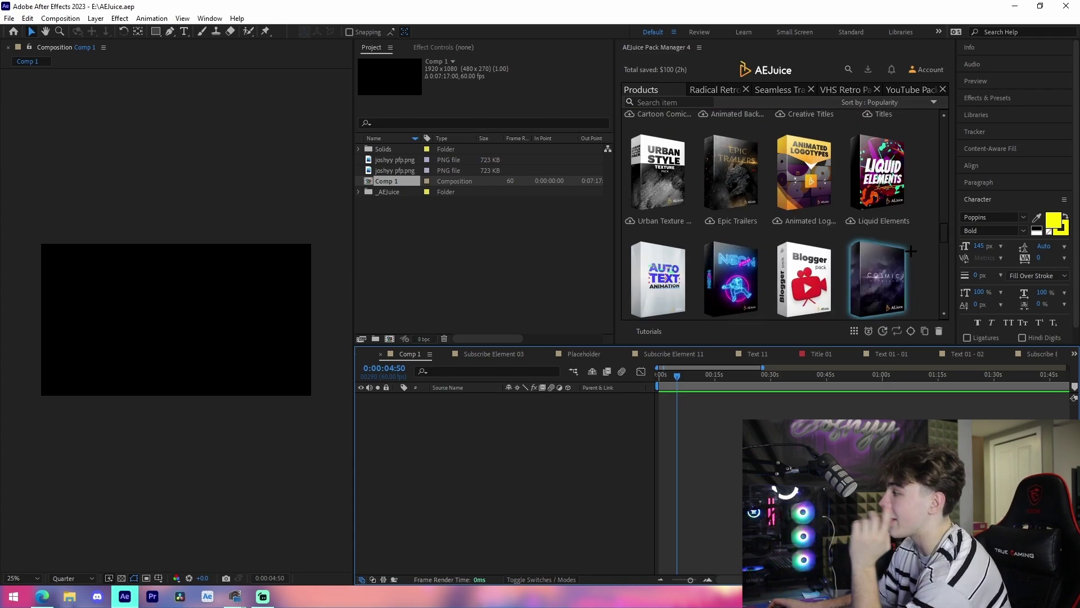
scroll(920, 236, down, 2)
scroll(925, 213, down, 3)
scroll(924, 213, down, 3)
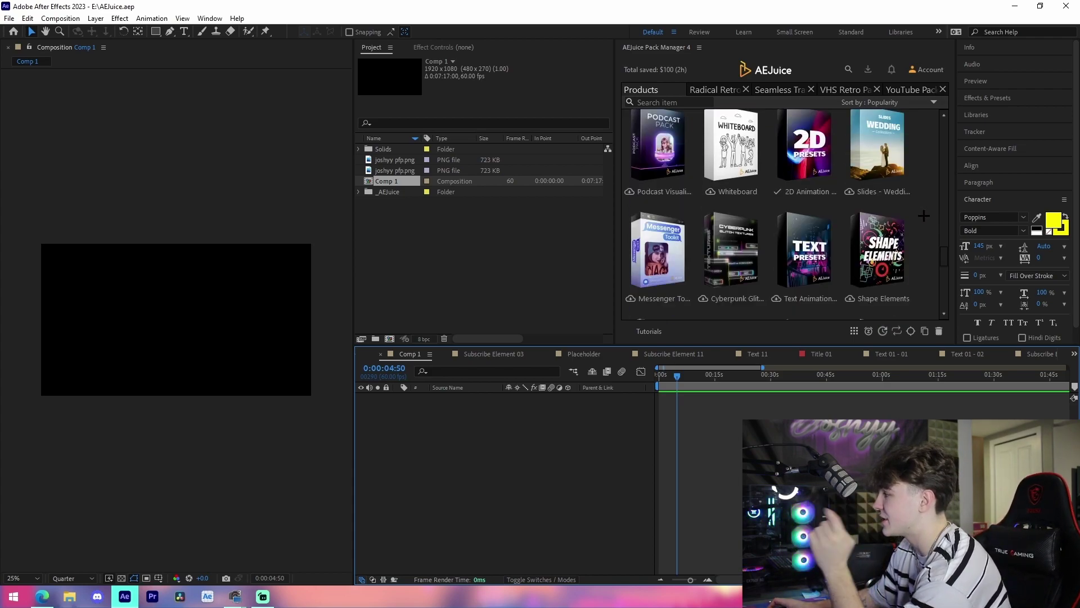
scroll(927, 236, down, 3)
scroll(931, 265, down, 3)
scroll(937, 298, down, 2)
drag(942, 301, 927, 195)
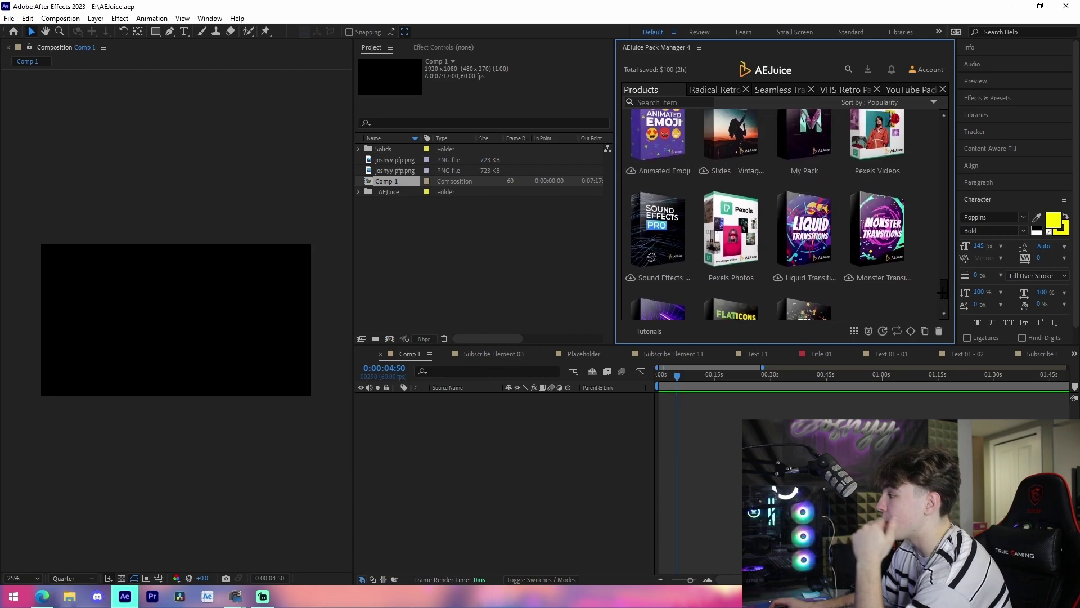
scroll(923, 196, up, 3)
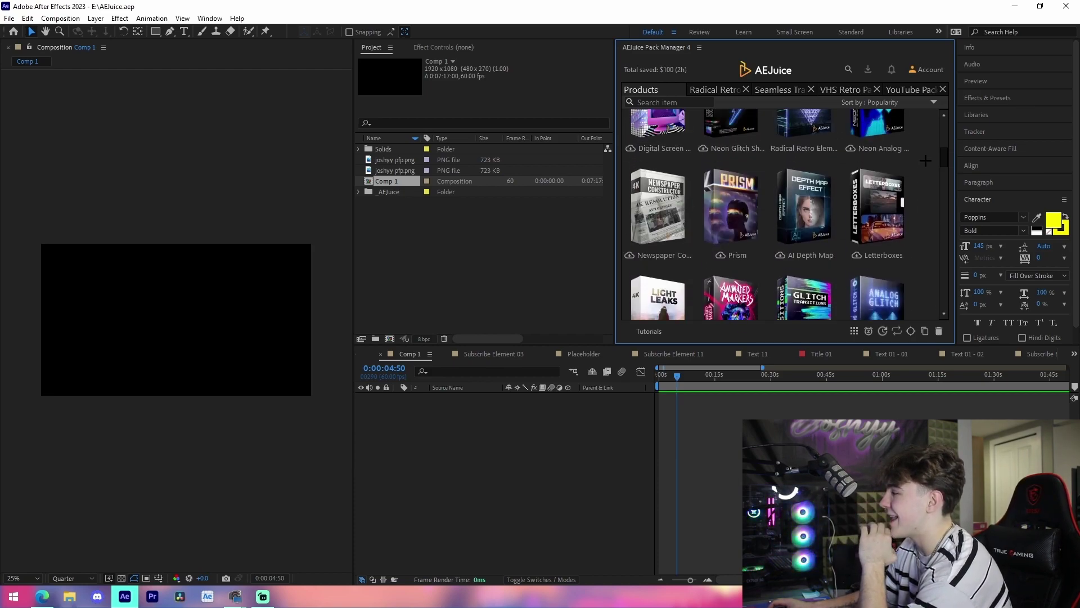
scroll(915, 203, up, 3)
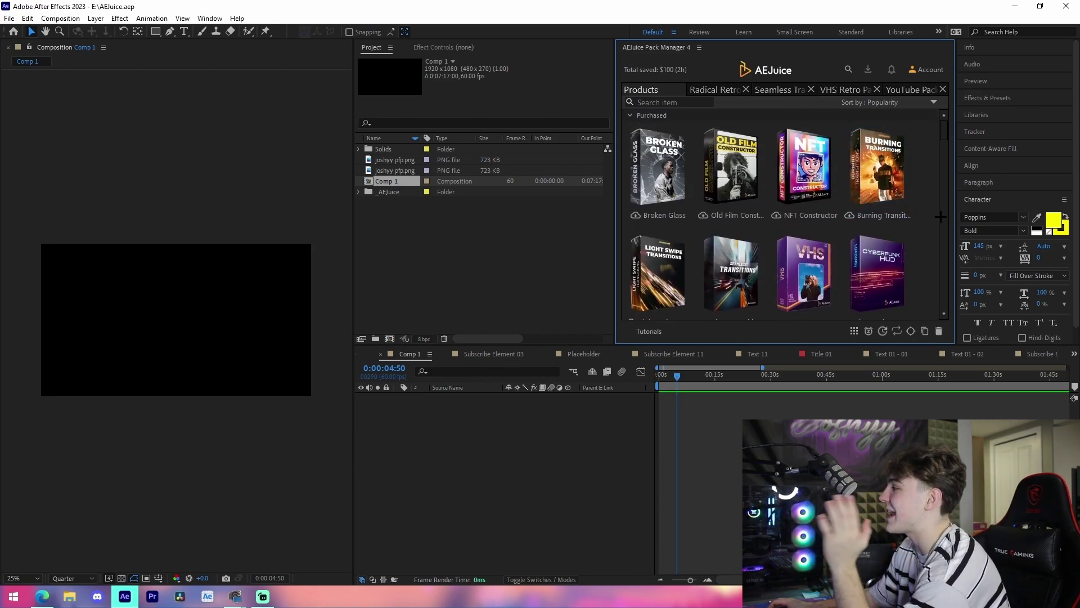
Browse the Radical Retro Elements, Seamless Transitions and VHS Retro packs.
click(706, 88)
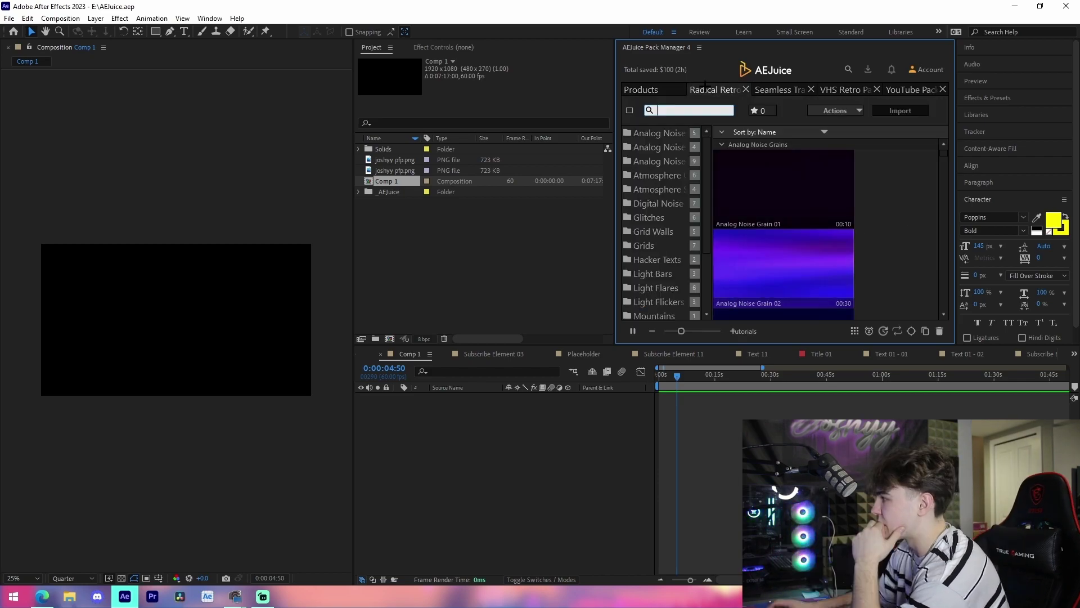
scroll(802, 252, down, 2)
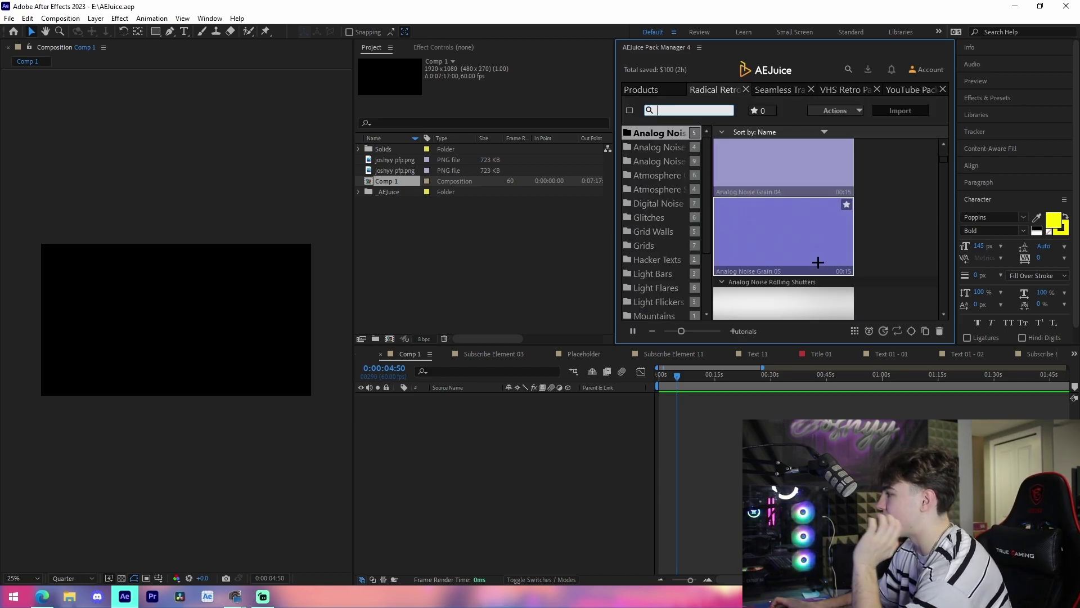
scroll(820, 266, down, 2)
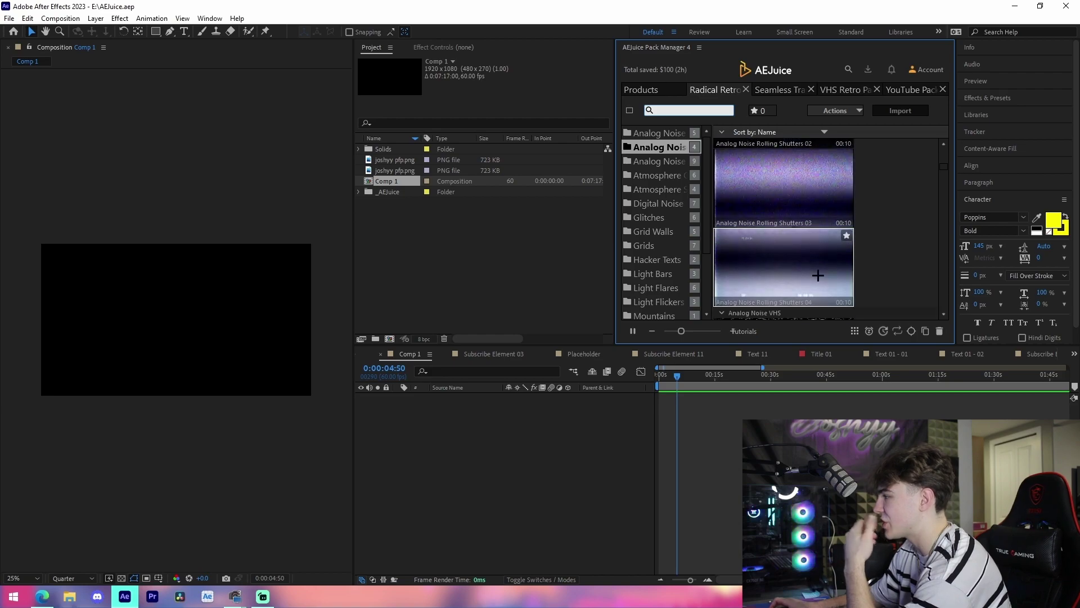
scroll(789, 266, down, 2)
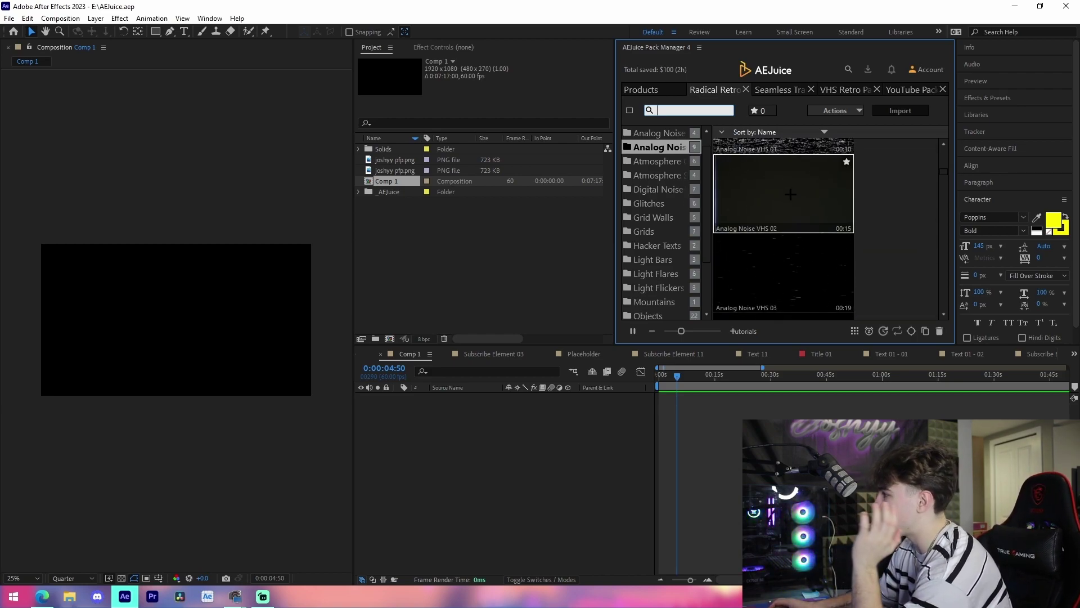
click(779, 90)
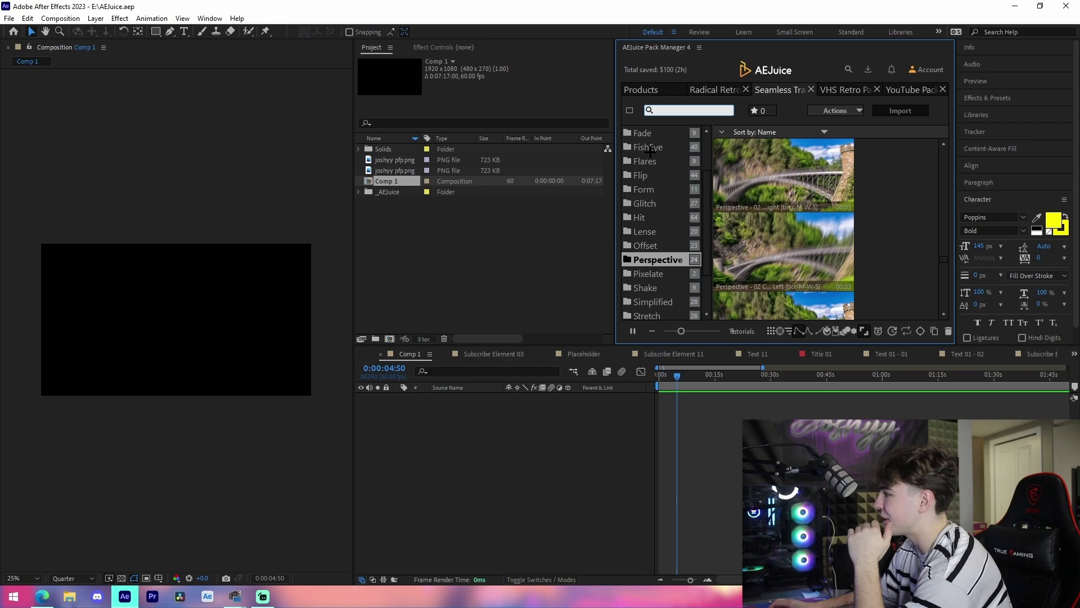
scroll(650, 151, up, 2)
click(836, 92)
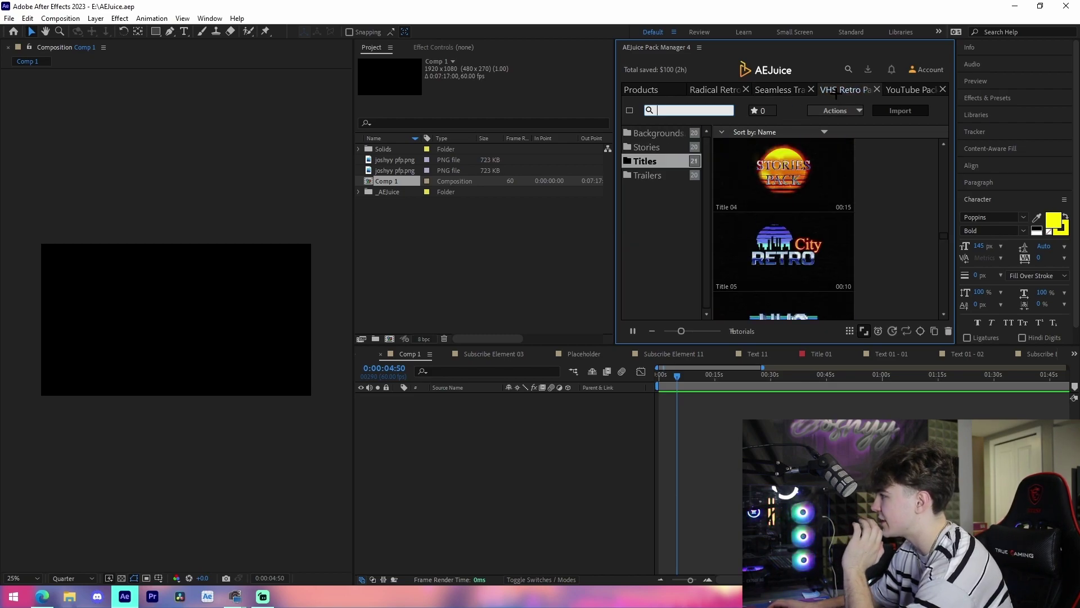
Open the YouTube Pack's 04 Reminders folder, then its 01 Subscribe element previews.
click(910, 90)
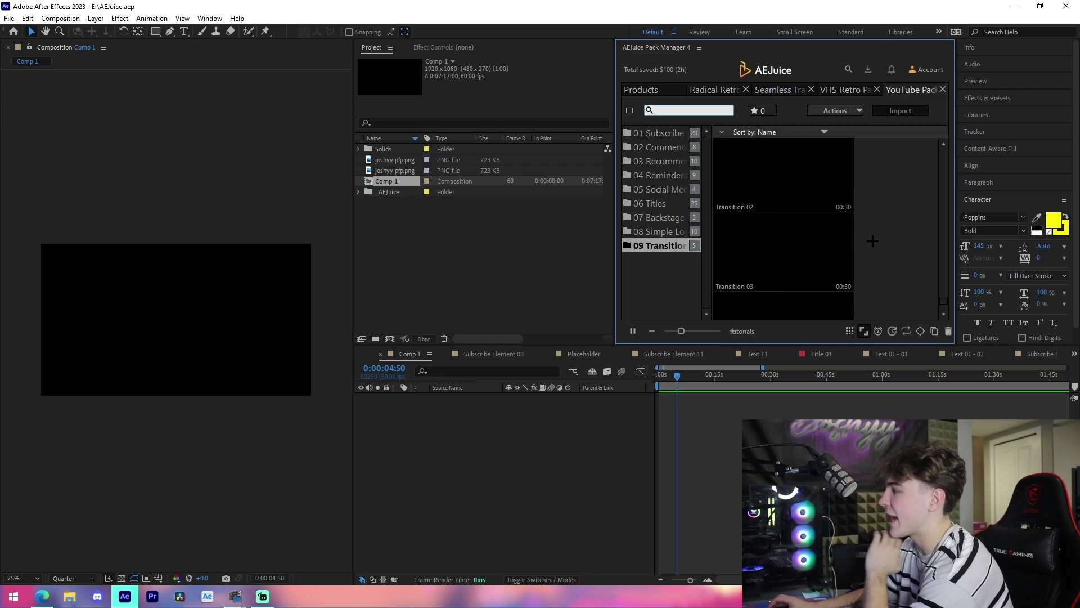
click(659, 189)
click(659, 175)
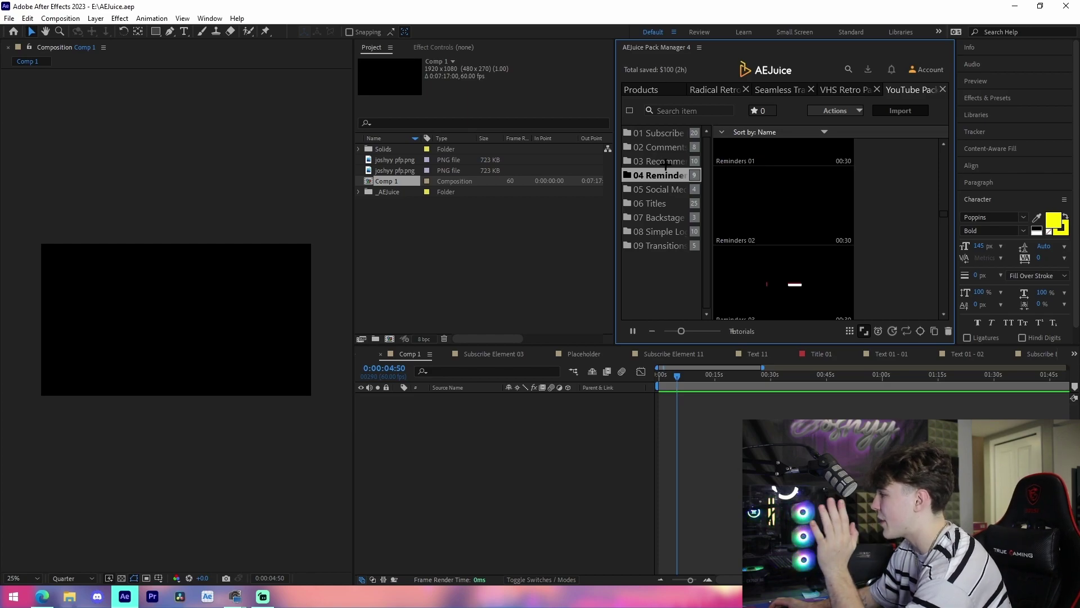
mouse_move(783, 283)
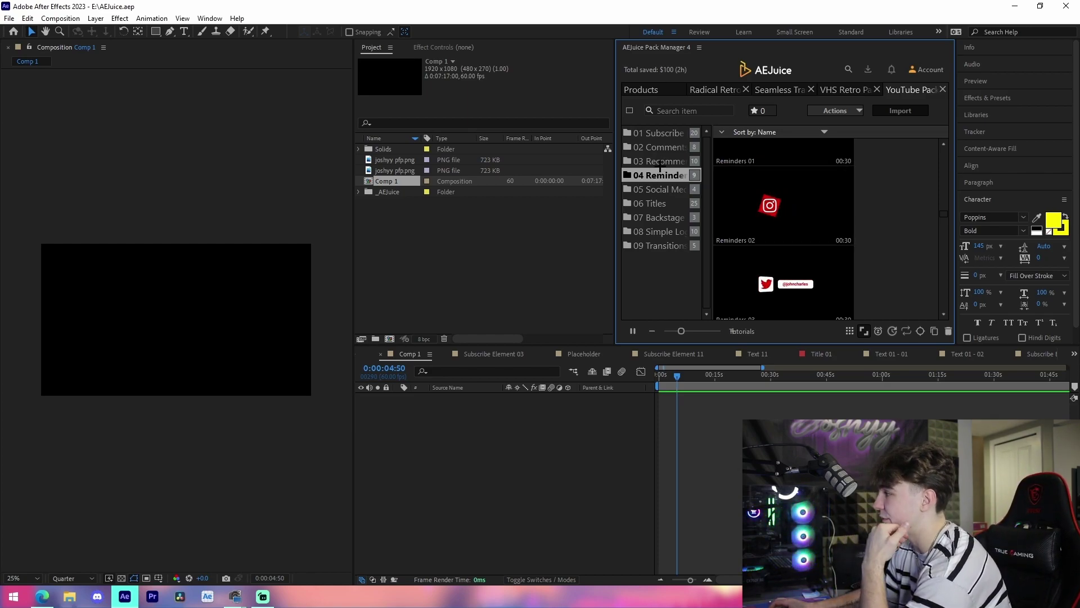
click(659, 133)
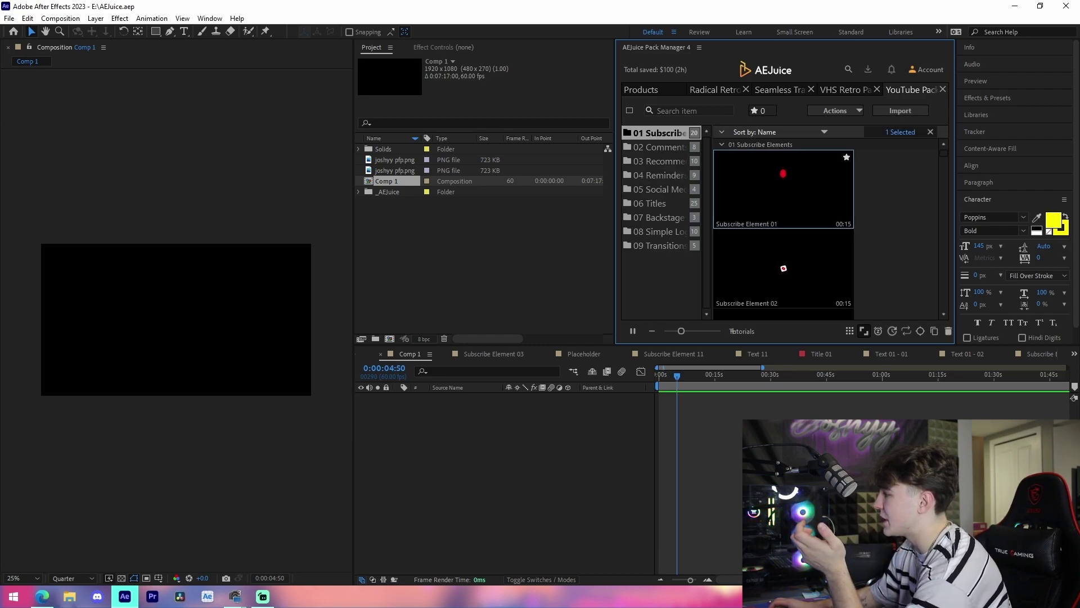
Add Subscribe Element 01 to Comp 1, starting at 0s.
drag(783, 186, 723, 397)
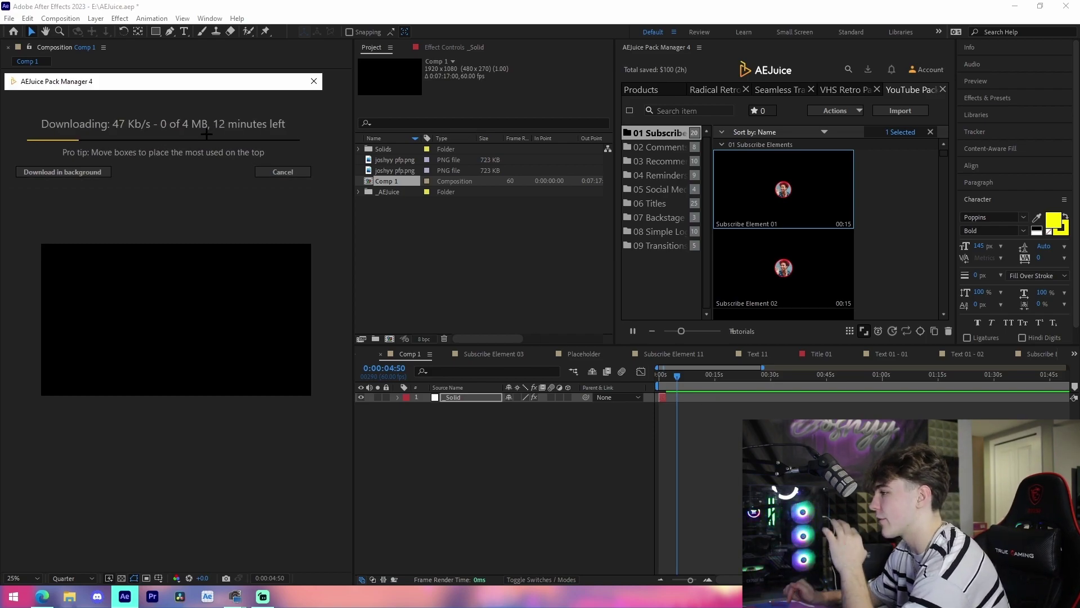
drag(692, 396, 673, 397)
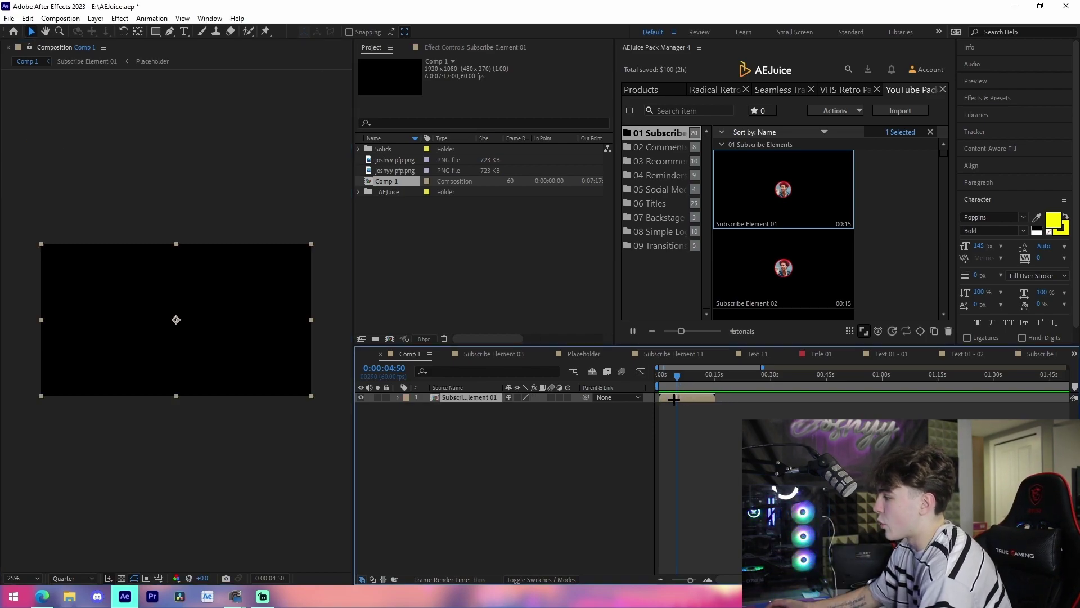
key(Home)
click(704, 429)
Replace the Placeholder precomp's image with joshyy pfp.png.
double_click(690, 398)
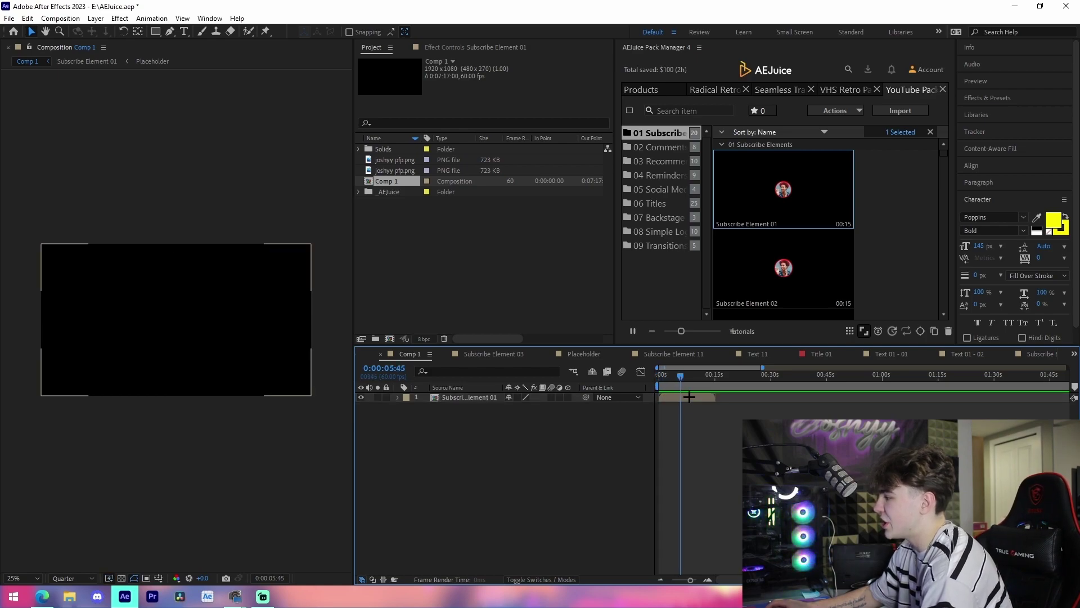
key(Home)
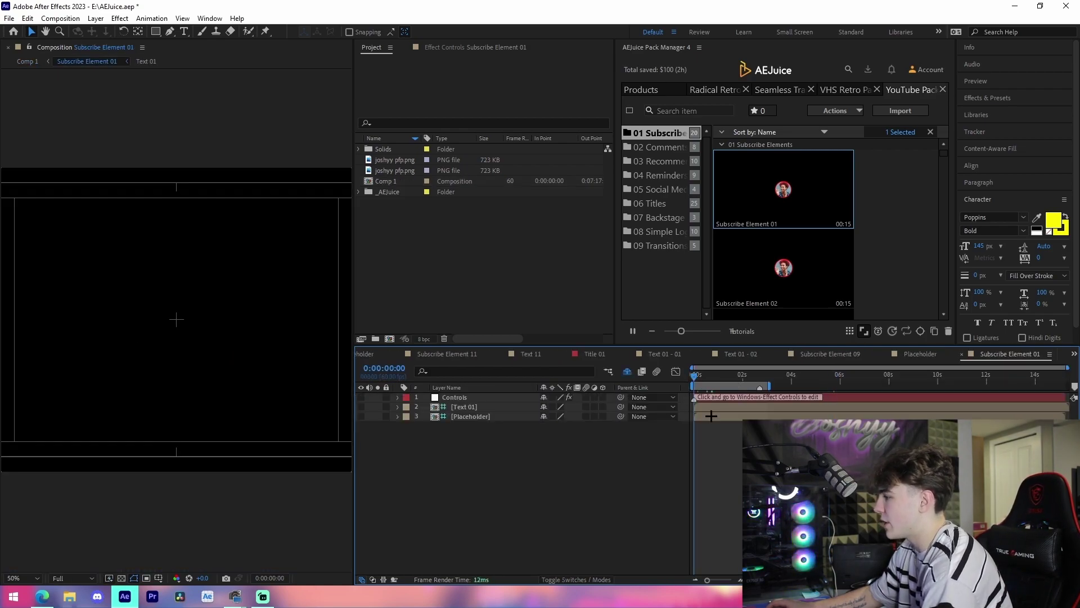
double_click(708, 415)
click(772, 399)
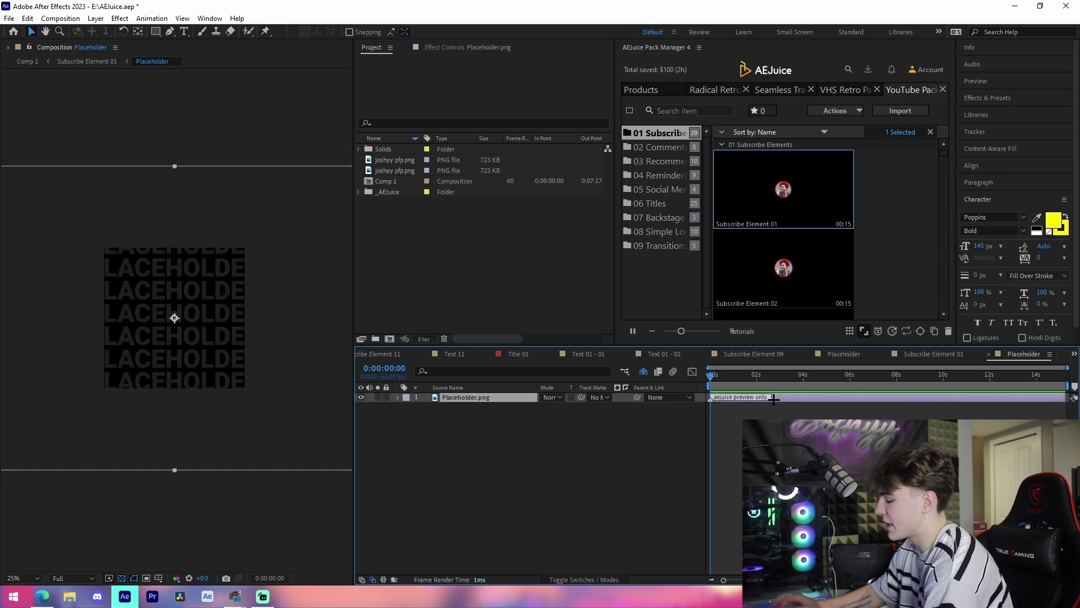
key(Delete)
click(124, 543)
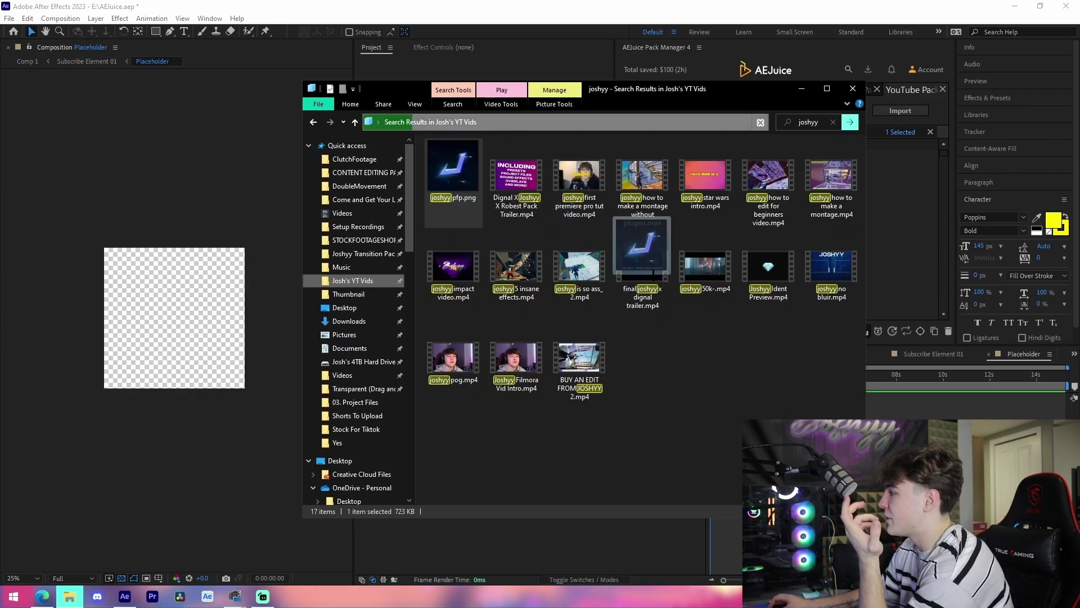
drag(647, 231, 451, 410)
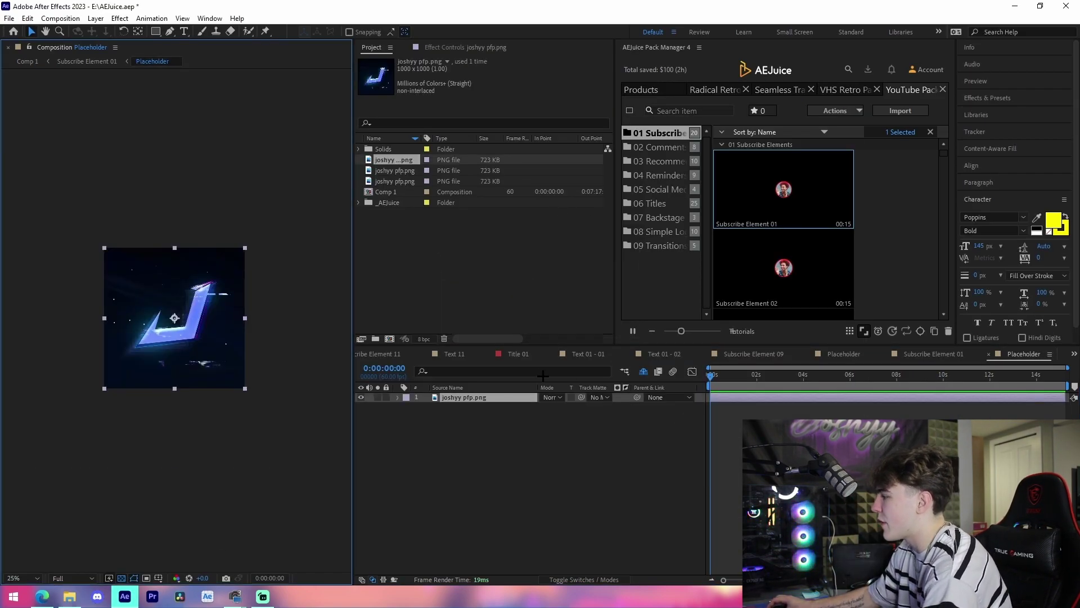
double_click(388, 191)
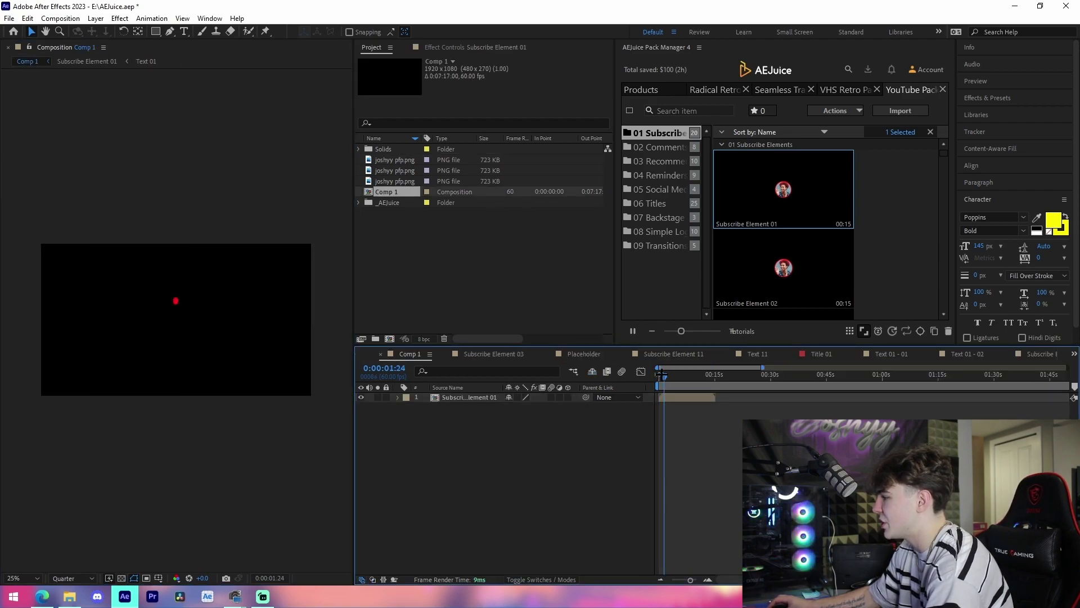
Scale the Subscribe Element 01 layer to 172%, preview, and save the project.
click(674, 396)
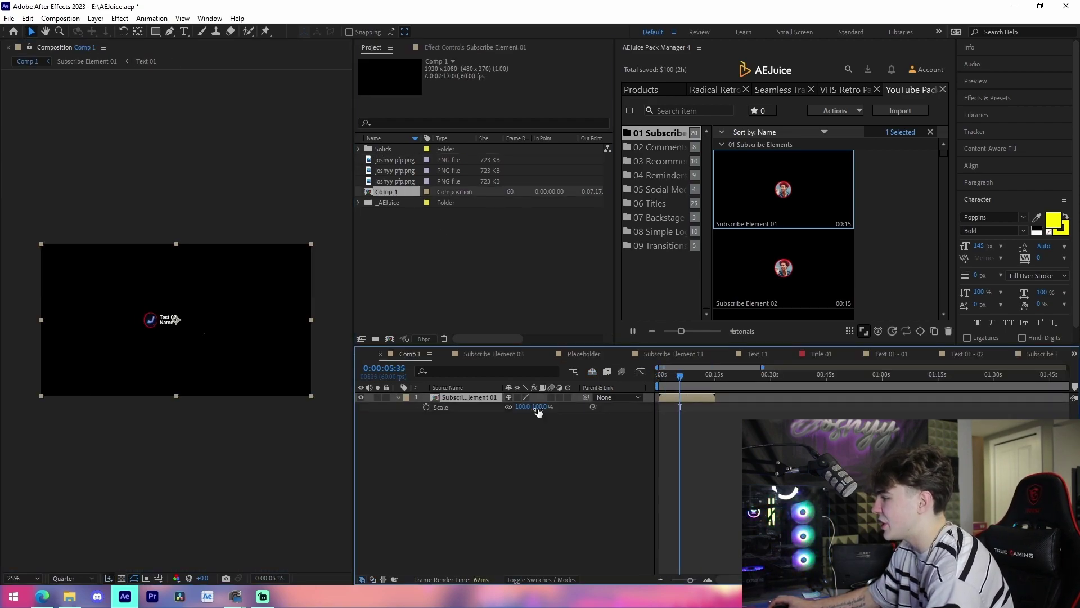
drag(538, 407, 578, 407)
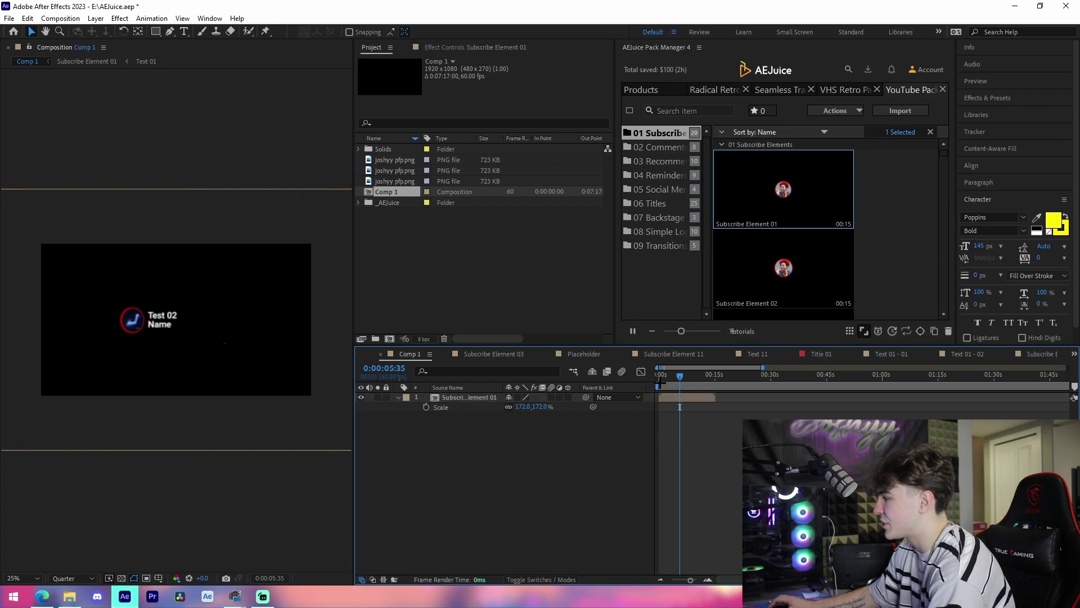
key(space)
key(ctrl+s)
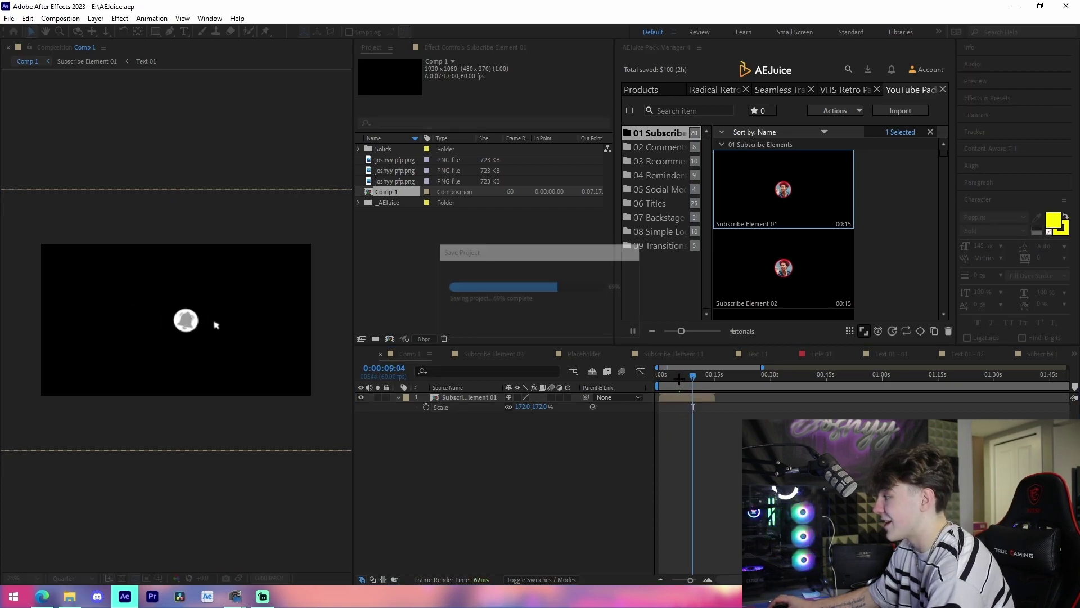
drag(679, 378, 668, 376)
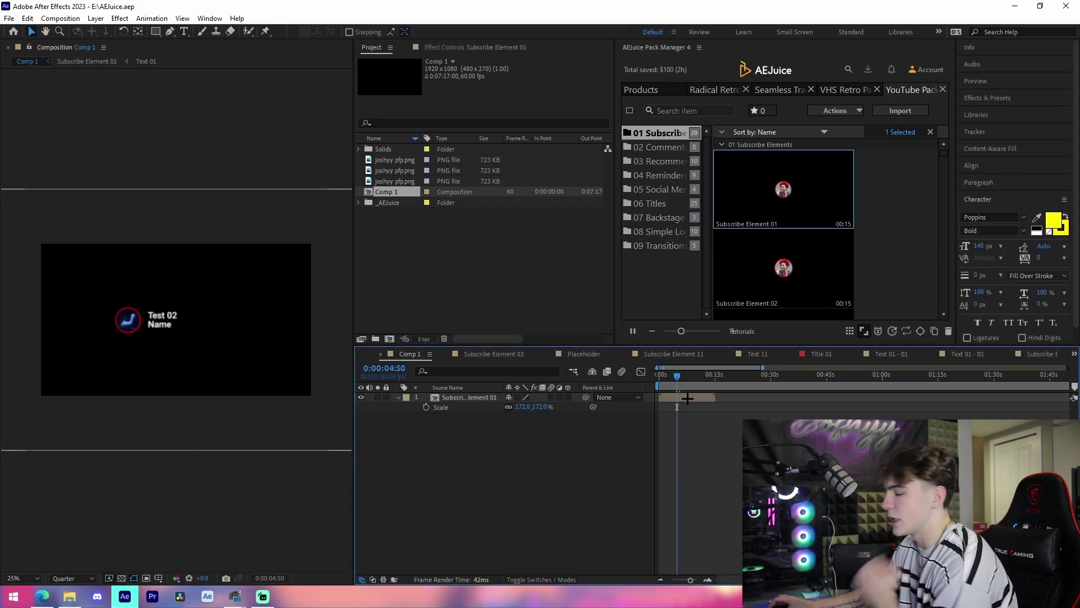
Inspect the Text 01 and Text 02 layers inside the subscribe element's text precomp.
double_click(691, 402)
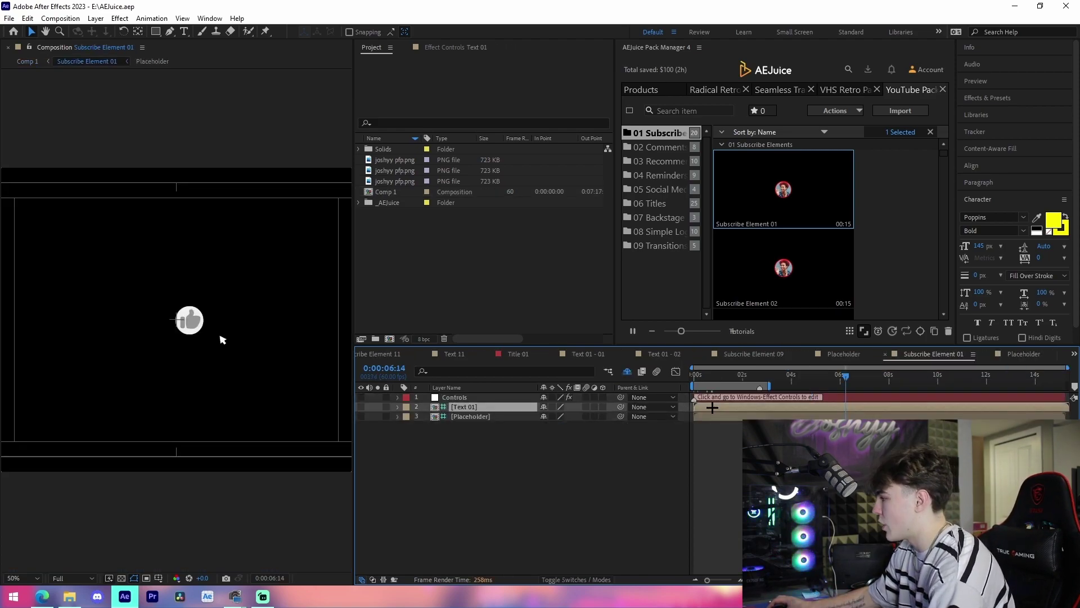
double_click(186, 321)
click(747, 397)
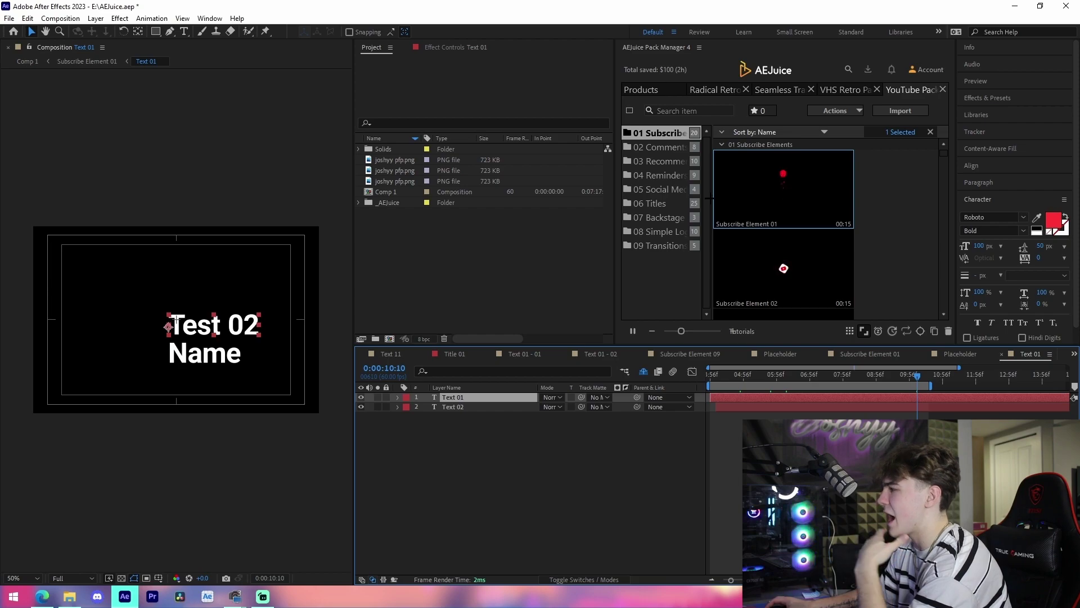
scroll(783, 270, down, 3)
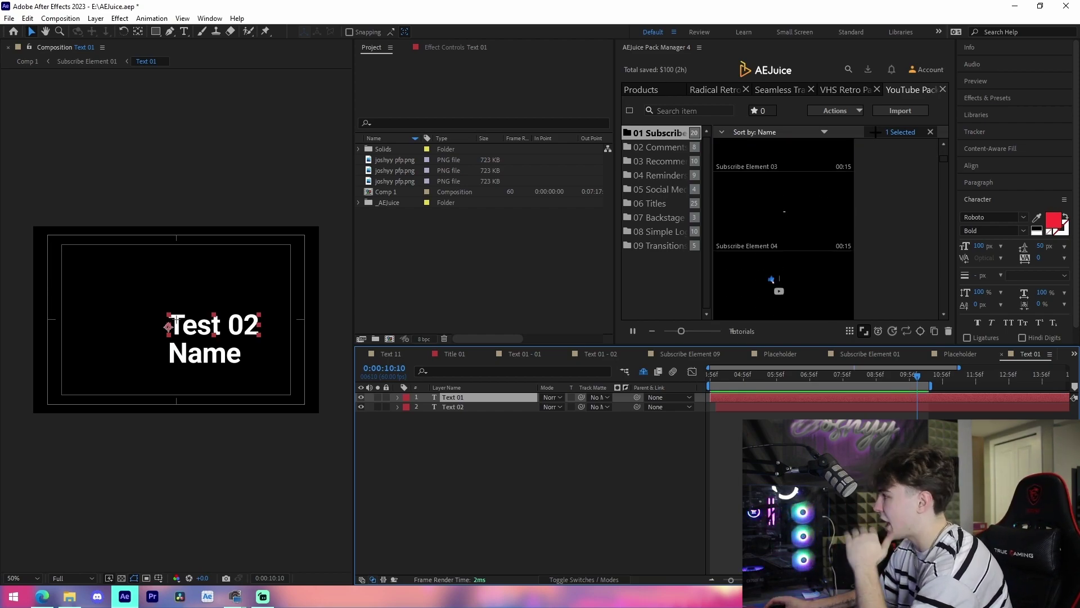
click(846, 90)
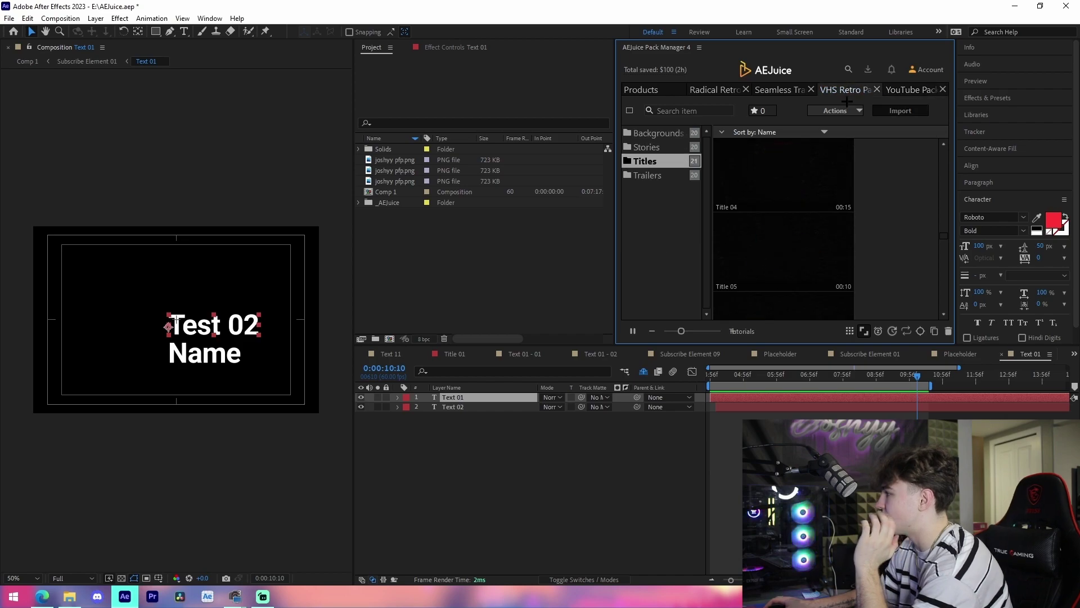
click(791, 407)
double_click(385, 192)
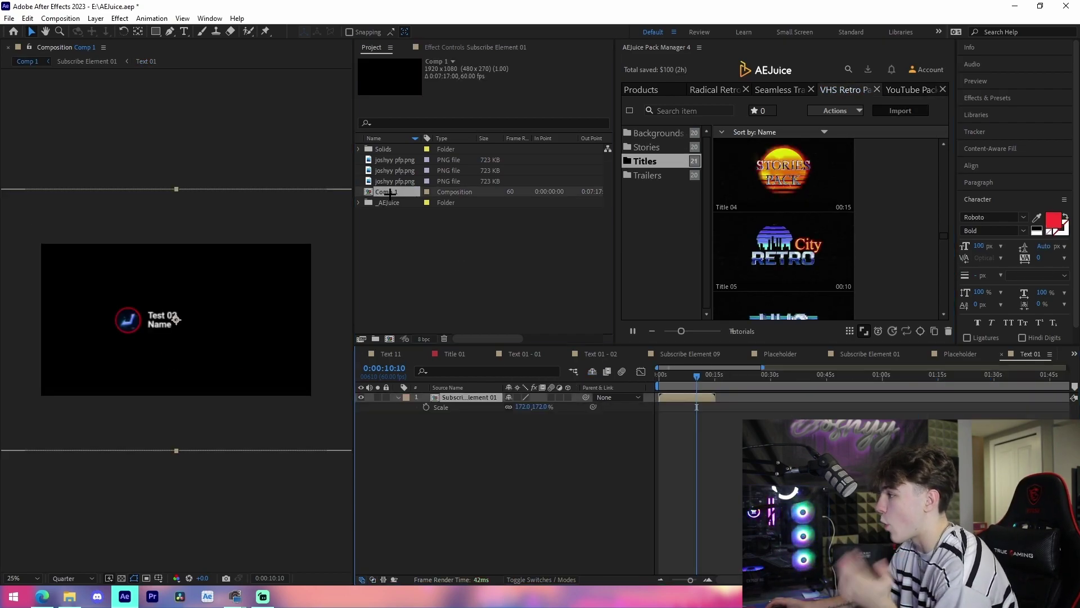
Add VHS Retro Background 01 to Comp 1 starting at 0s and preview the sunset.
click(656, 133)
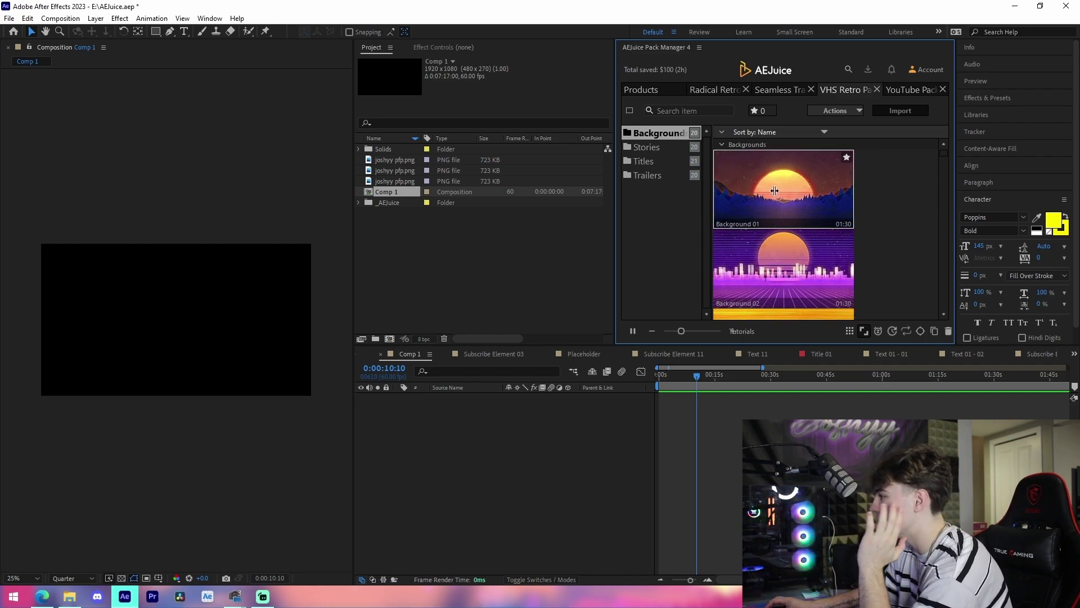
drag(786, 186, 674, 394)
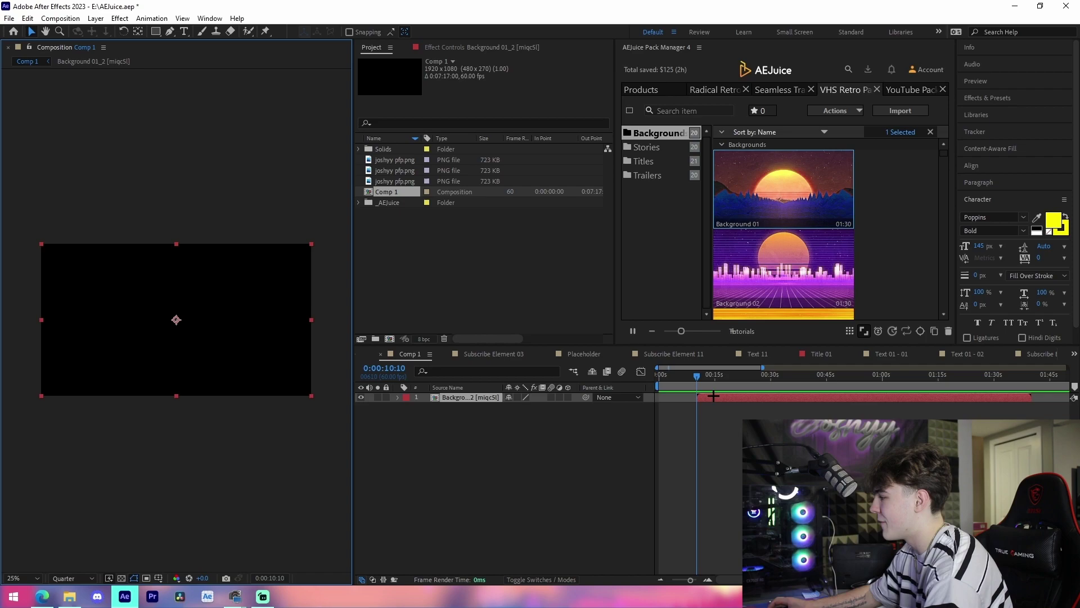
drag(719, 401, 681, 400)
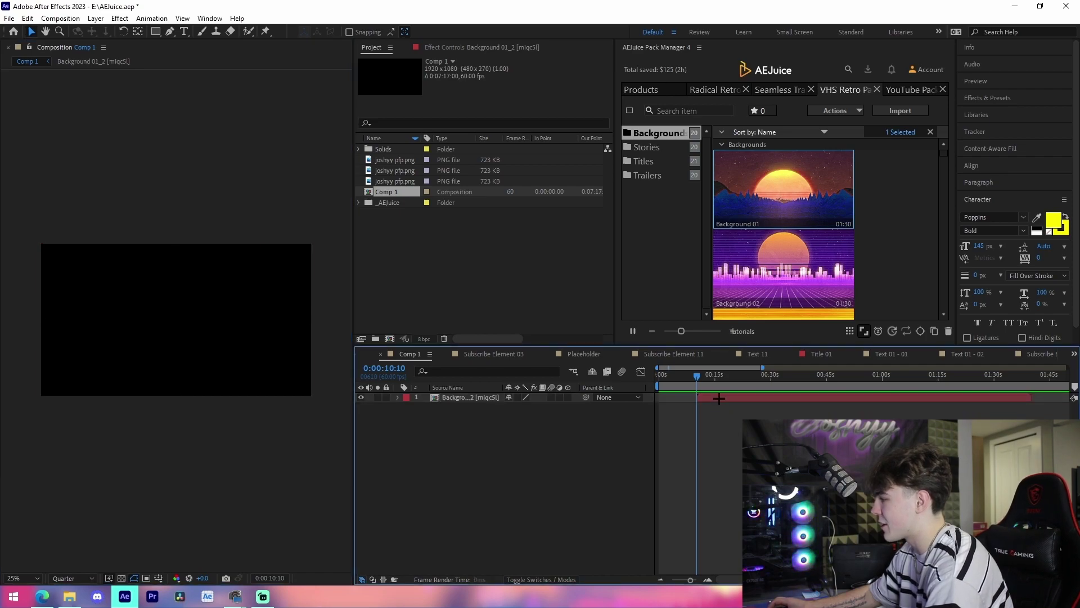
key(Home)
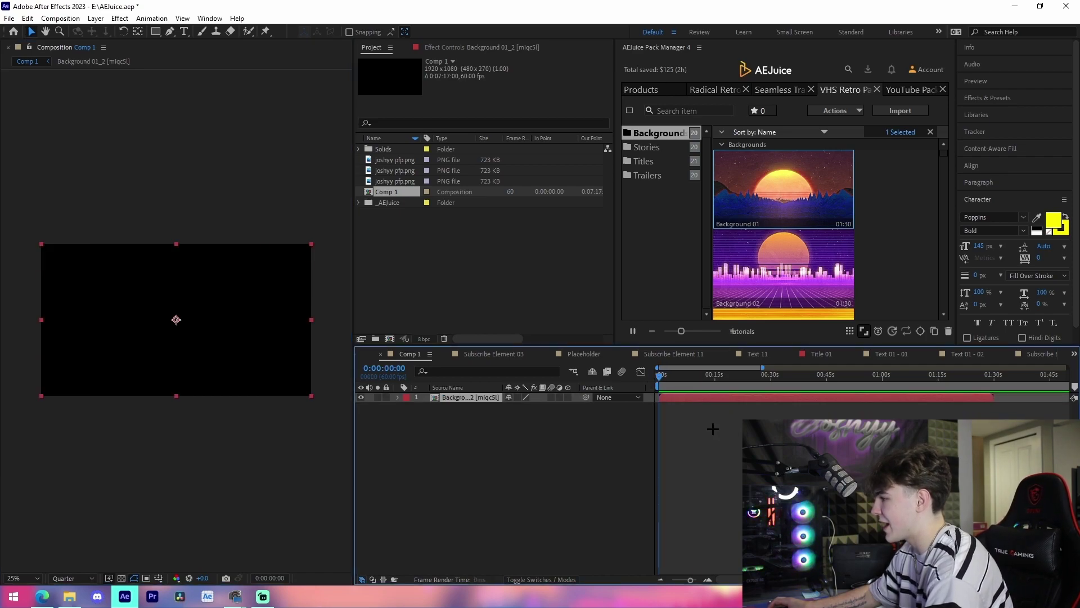
click(713, 429)
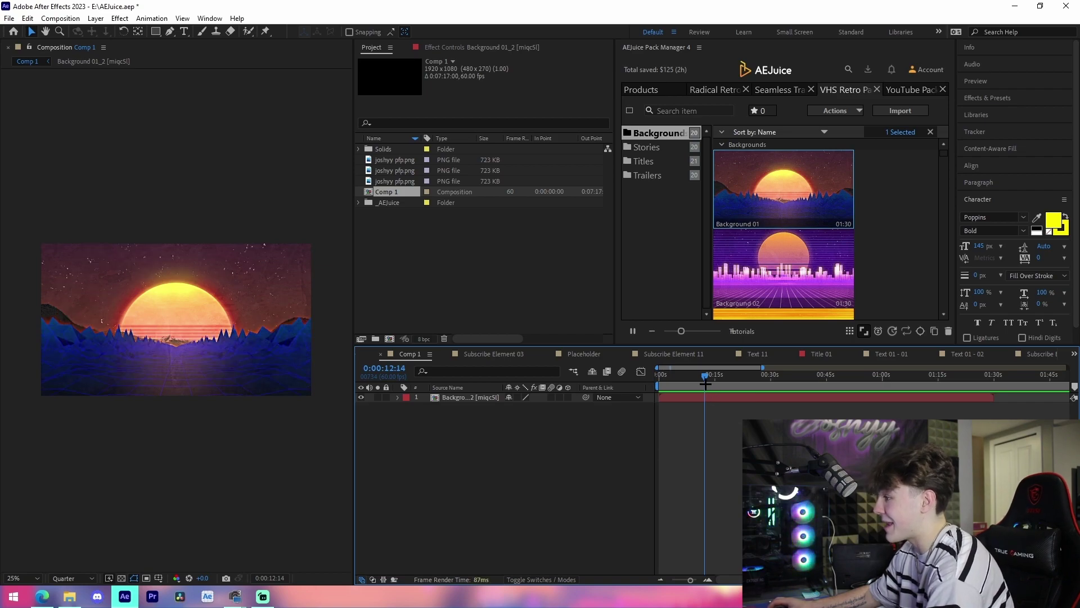
mouse_move(706, 390)
mouse_down()
mouse_move(740, 390)
mouse_move(703, 389)
mouse_up()
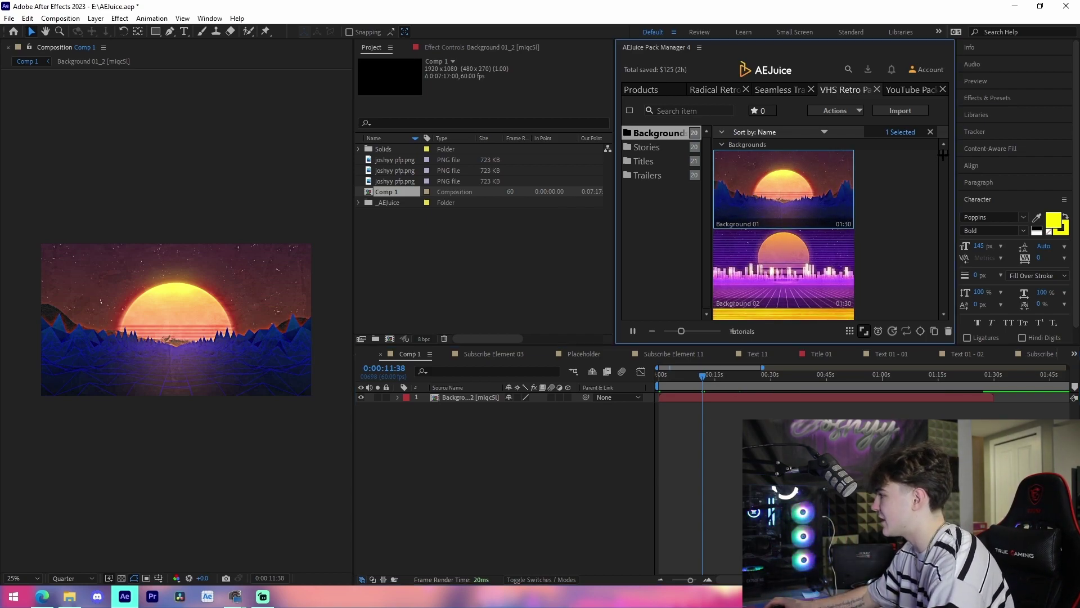
Browse the Stories previews, then delete the Background 01_2 layer.
drag(943, 152, 944, 212)
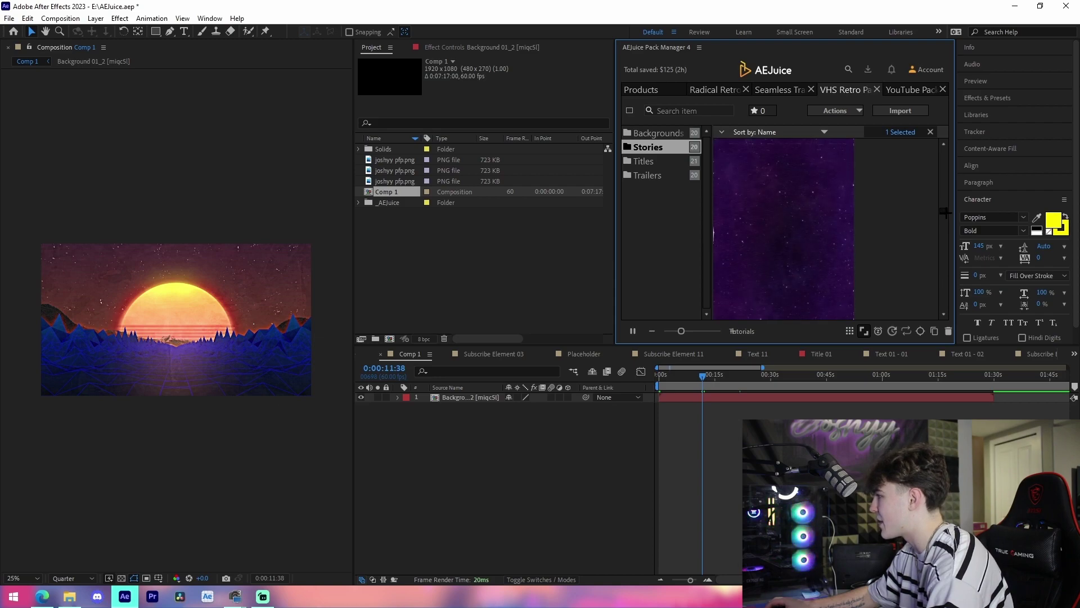
scroll(861, 279, down, 1)
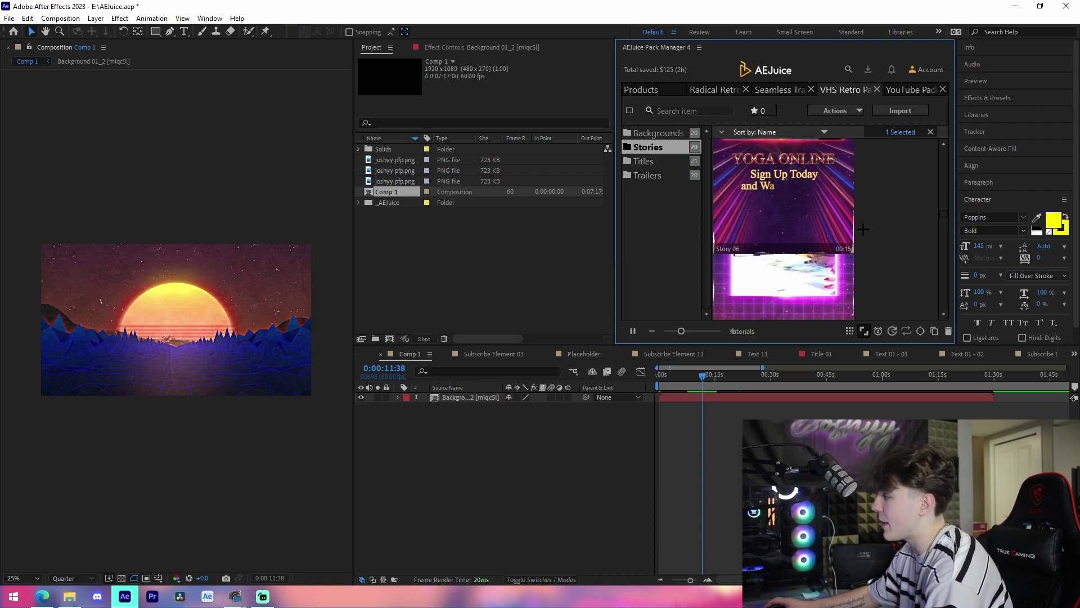
scroll(852, 271, down, 10)
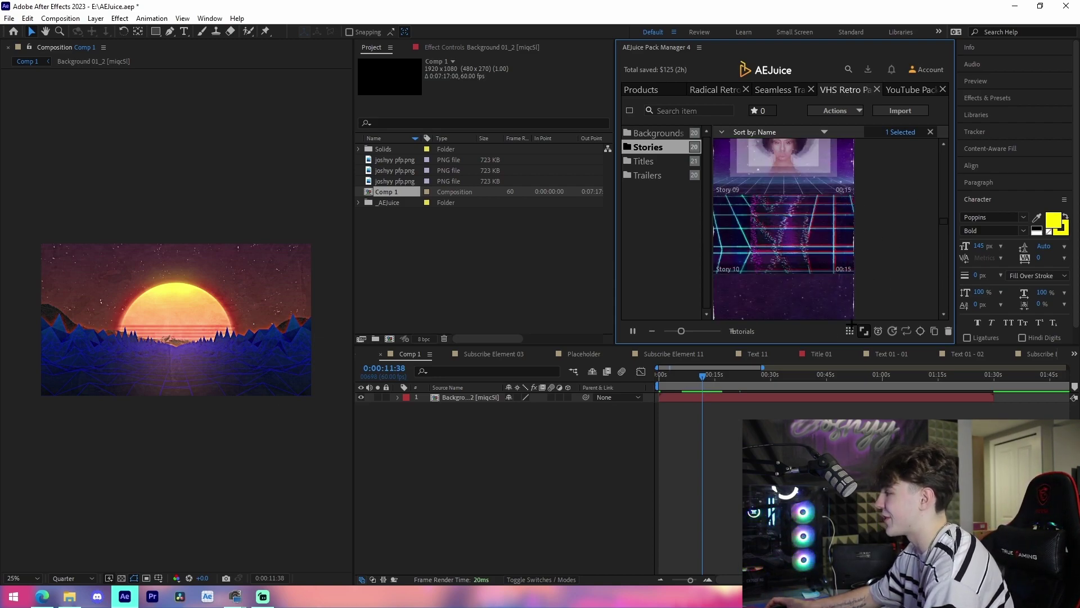
scroll(833, 304, down, 8)
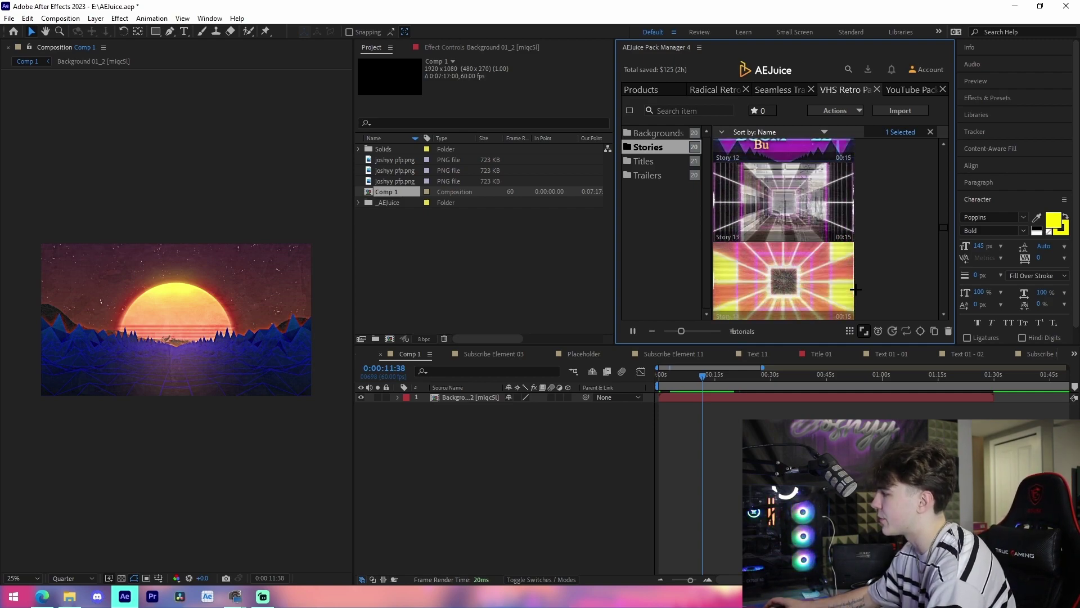
scroll(754, 278, down, 5)
key(Delete)
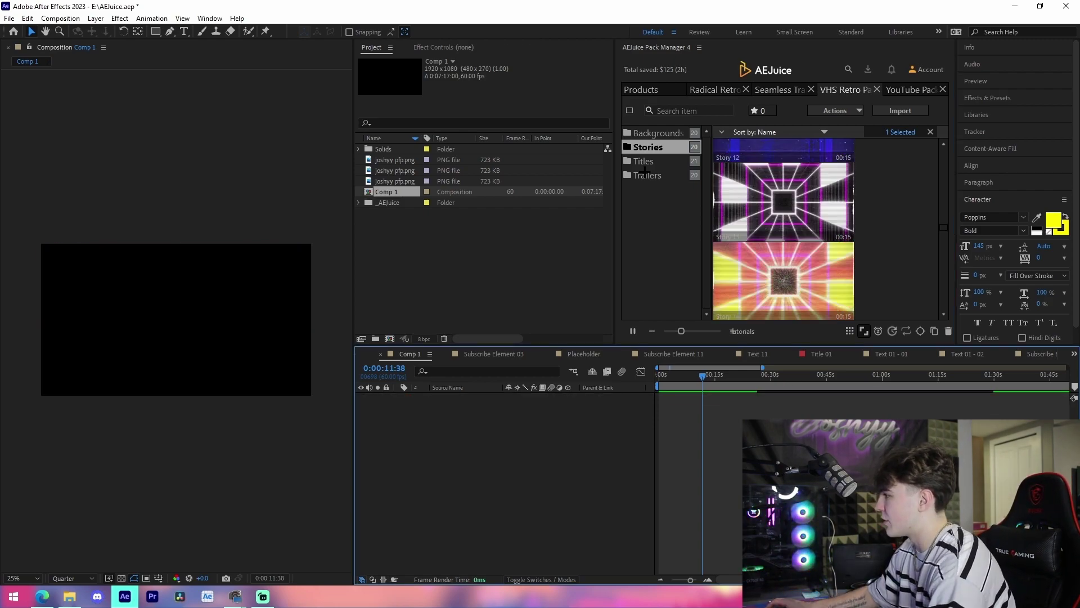
Open Title 01's text precomp and retype RETRO as JOSHYY.
scroll(833, 276, down, 15)
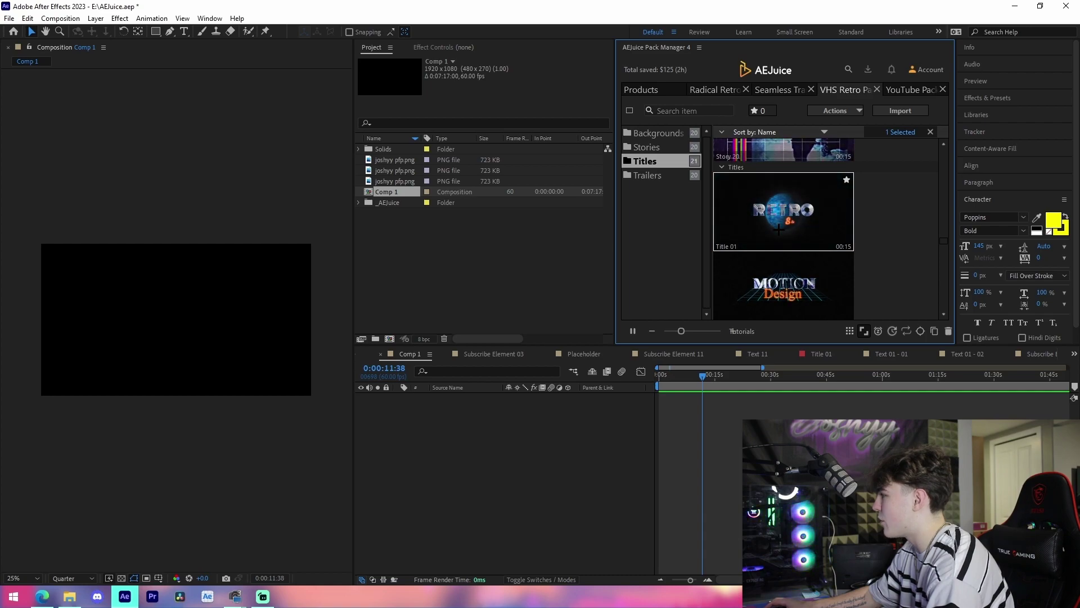
mouse_move(784, 211)
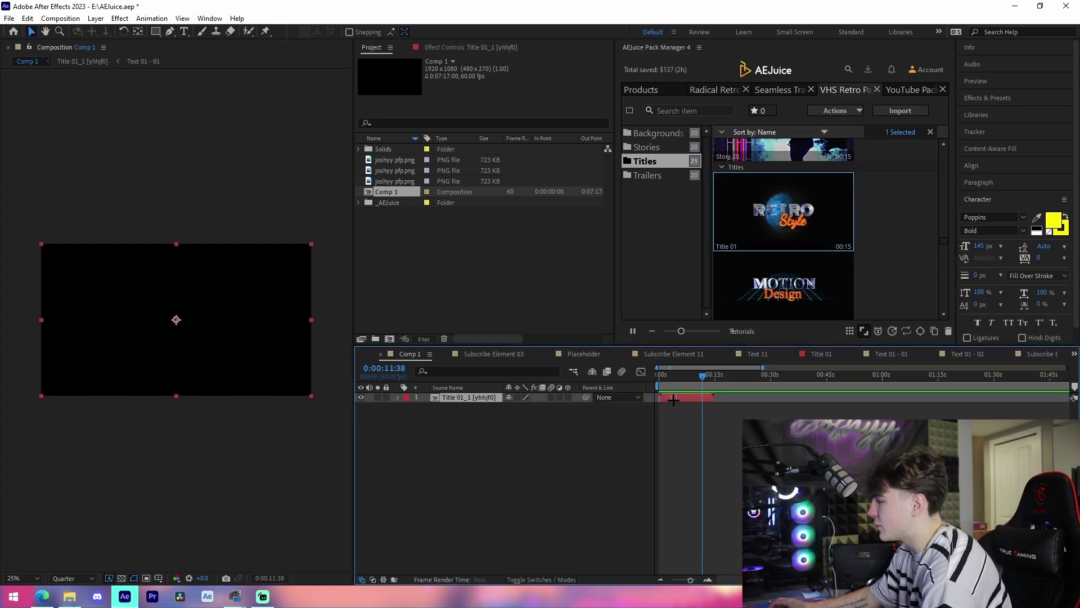
click(688, 426)
double_click(684, 398)
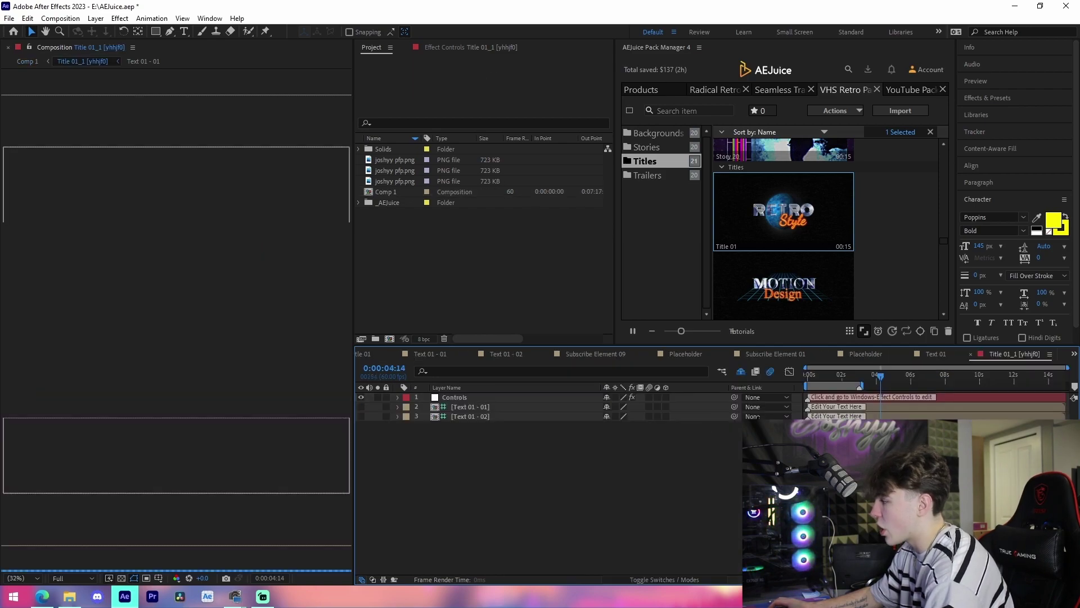
double_click(868, 408)
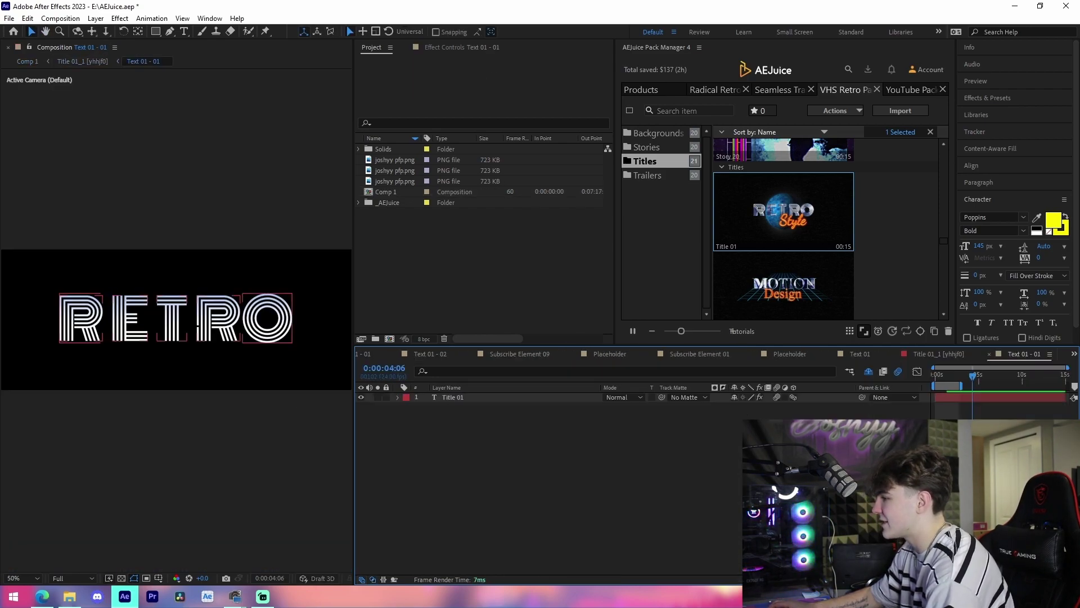
double_click(169, 308)
text(JOSHYY)
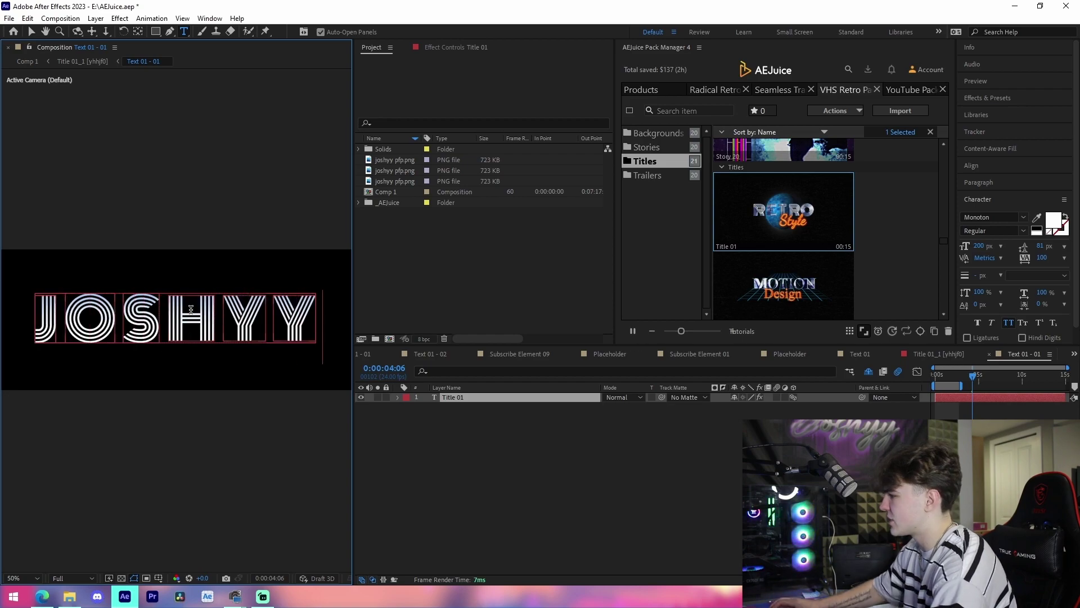
Retype Style as Review, rewind the title comp, and return to Comp 1.
click(906, 354)
double_click(643, 407)
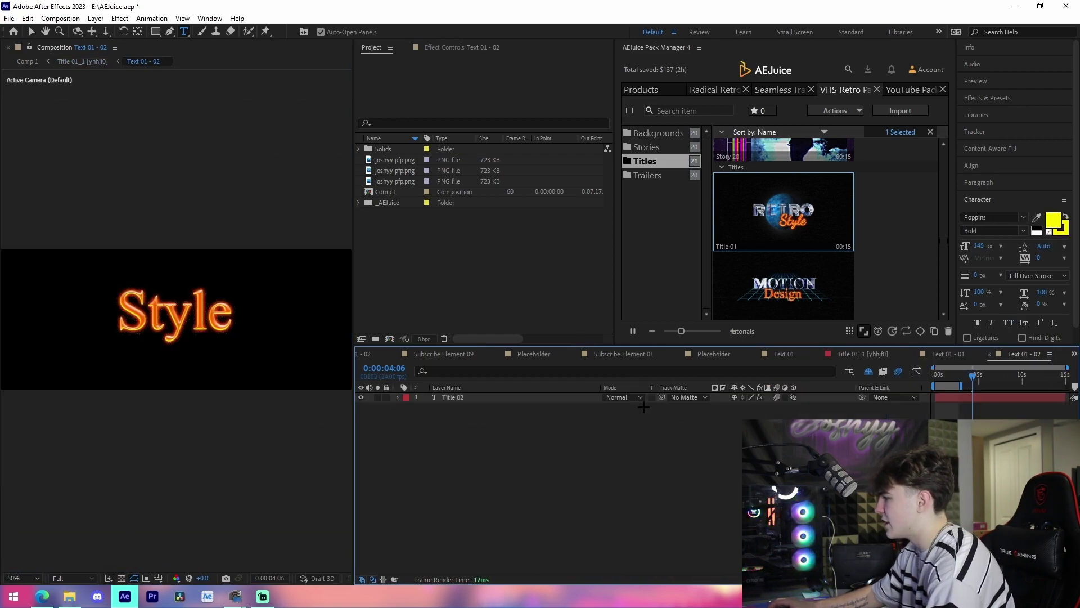
text(Re)
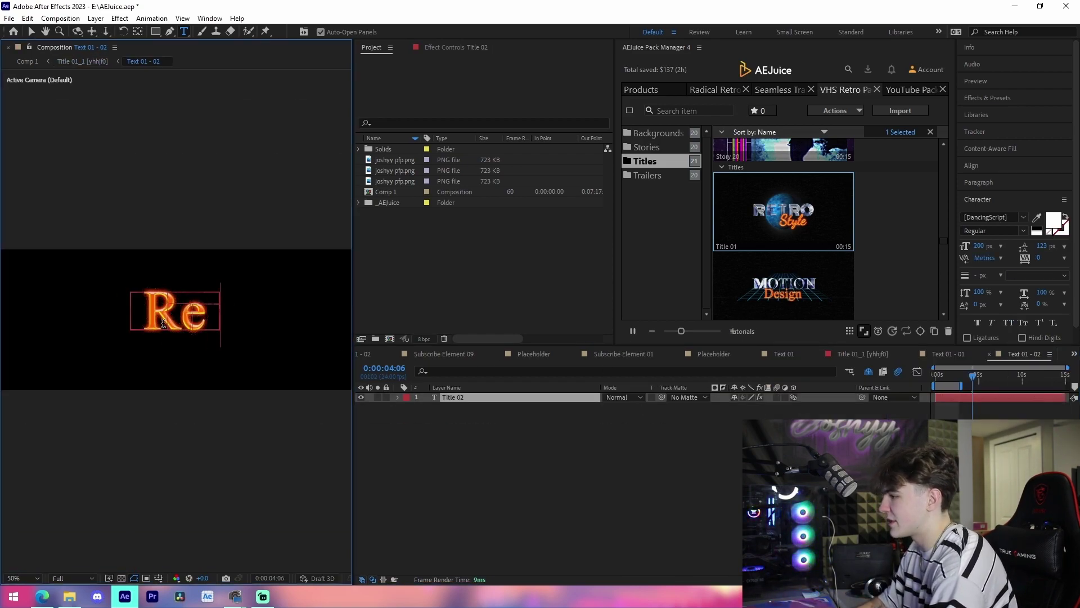
text(view)
click(949, 354)
click(866, 353)
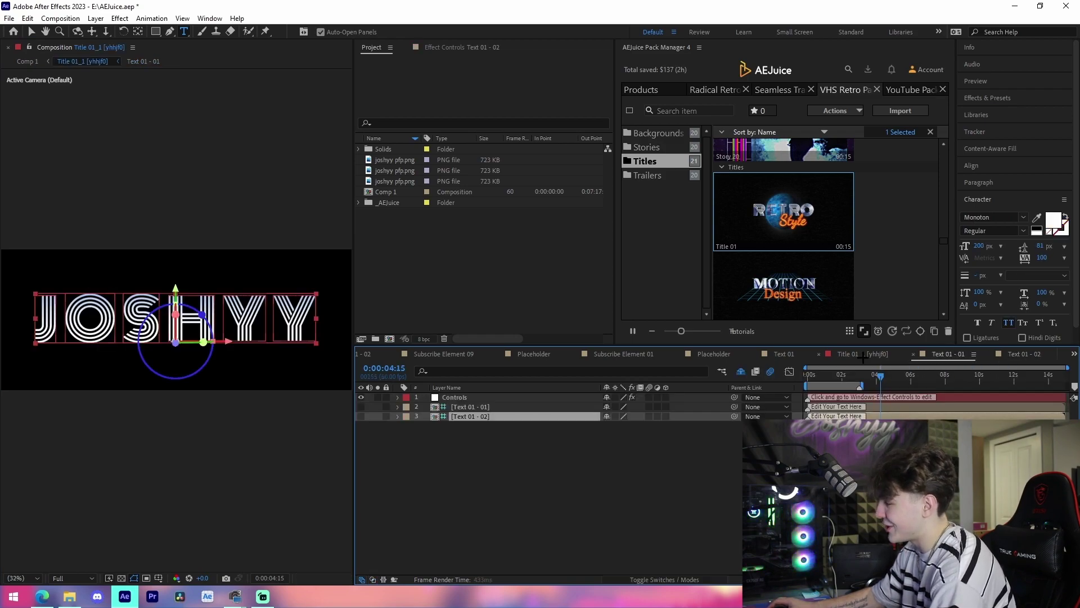
drag(829, 376, 636, 371)
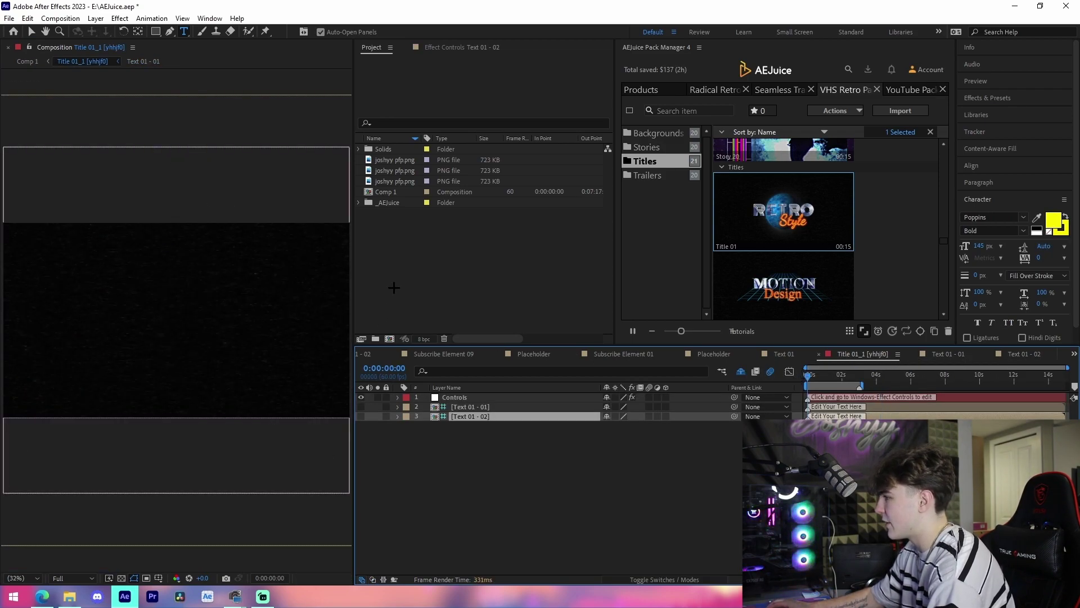
double_click(386, 191)
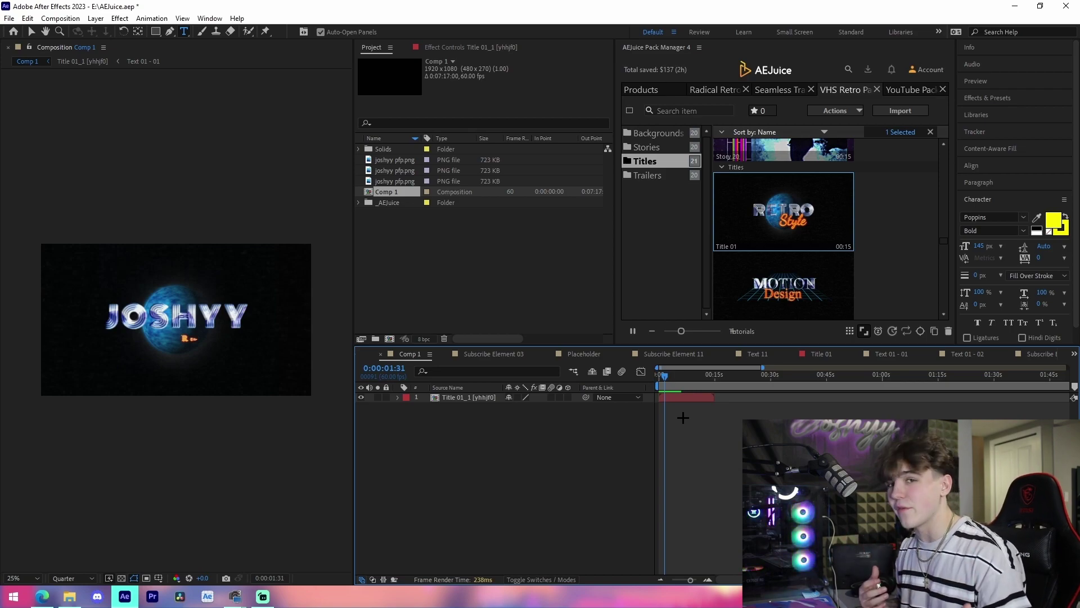
Add Xen Joshyy - Video 2.mp4 and a Perspective - 02 CCW Bottom Right transition to Comp 1.
key(Down)
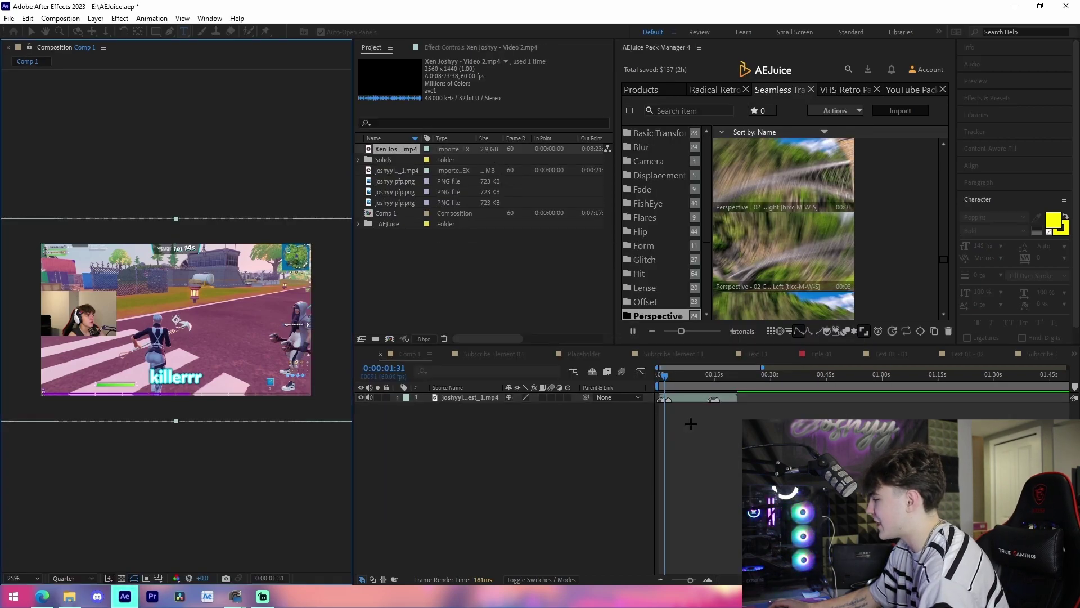
drag(691, 424, 680, 411)
key(ctrl+s)
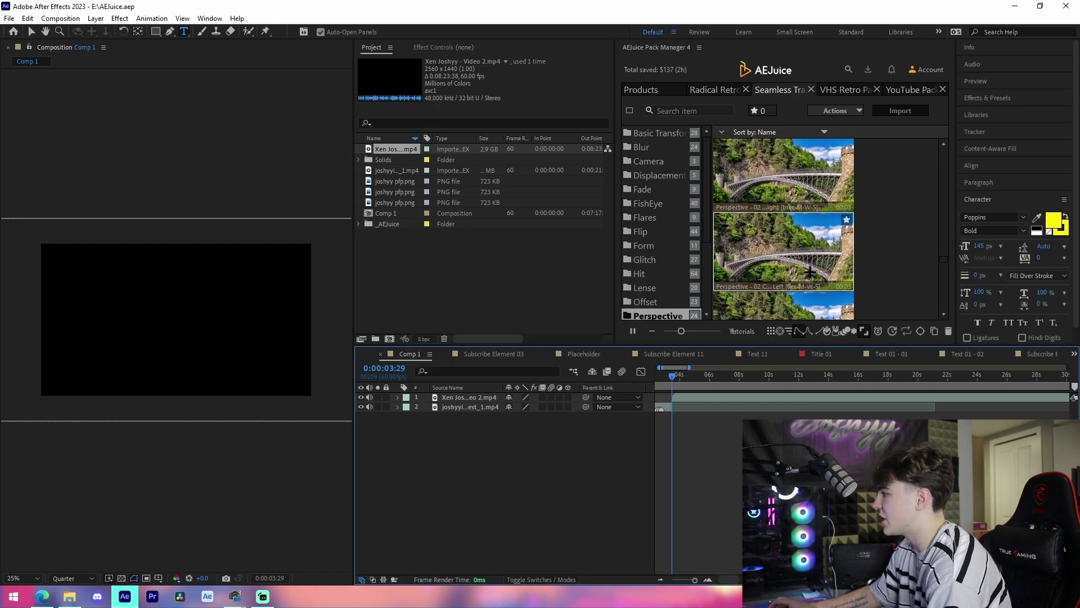
click(774, 229)
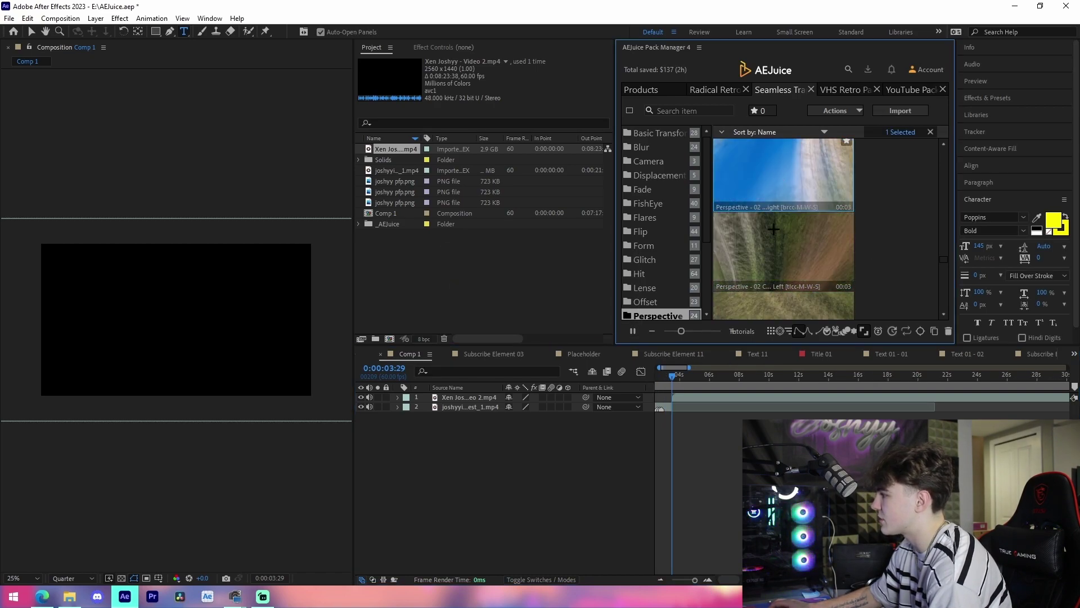
drag(773, 229, 684, 408)
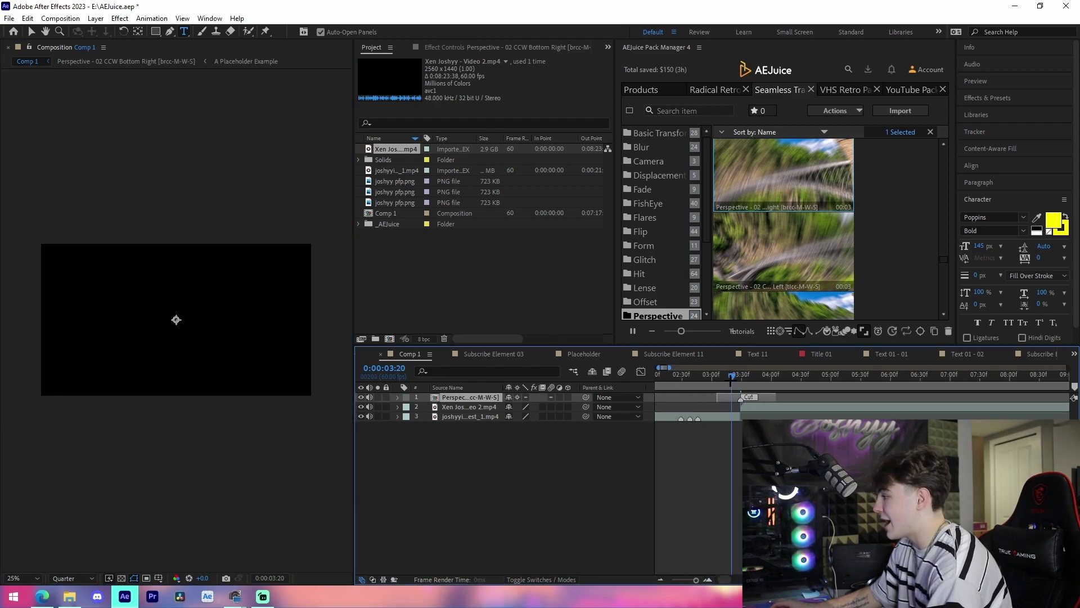
drag(732, 375, 710, 376)
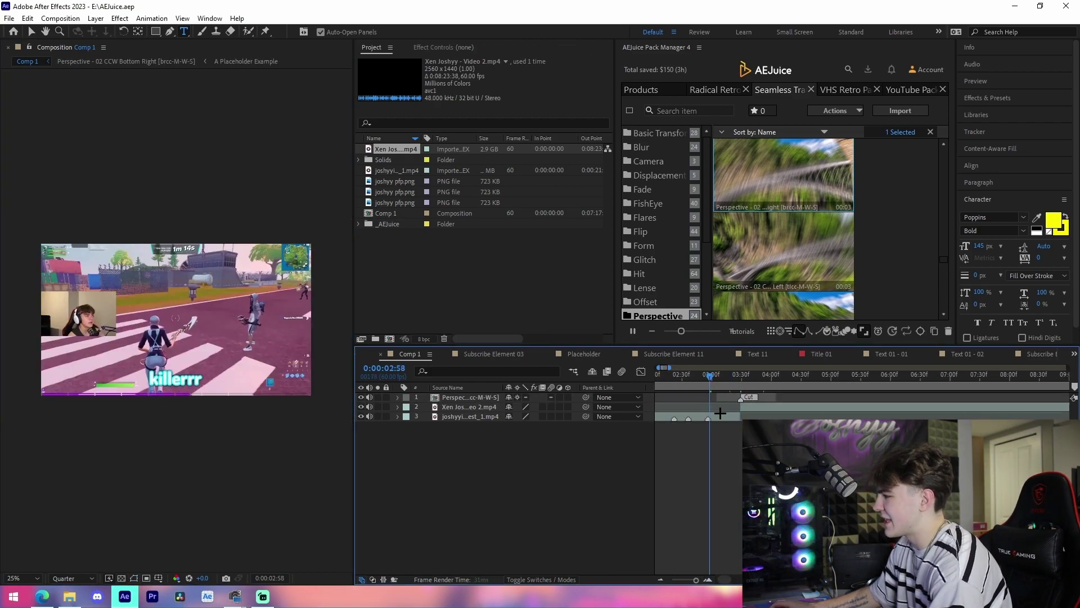
key(space)
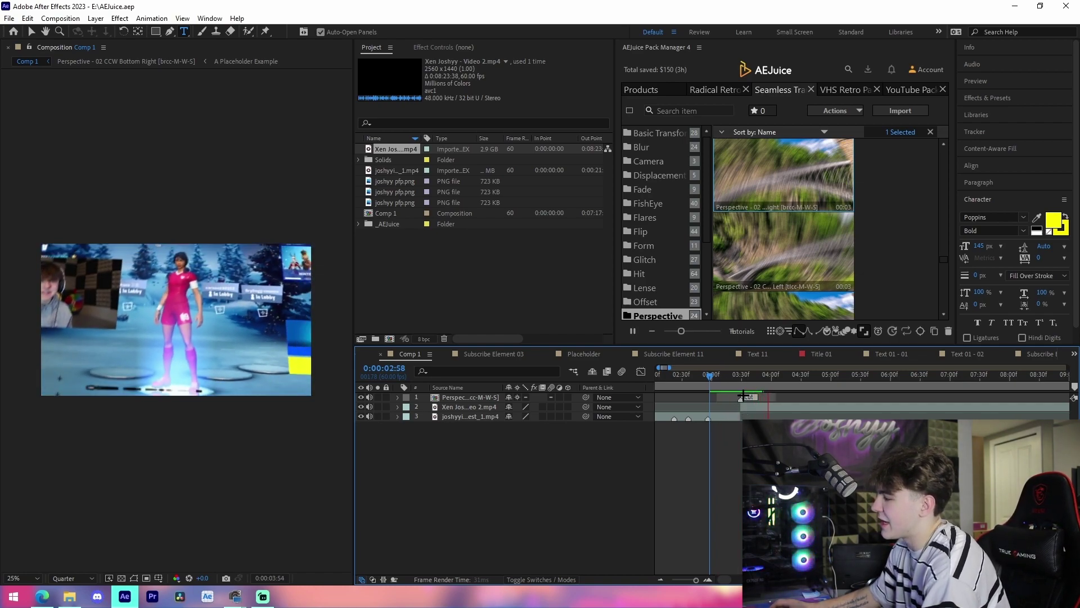
Scale the second gameplay clip to 77% and preview the transition.
click(741, 406)
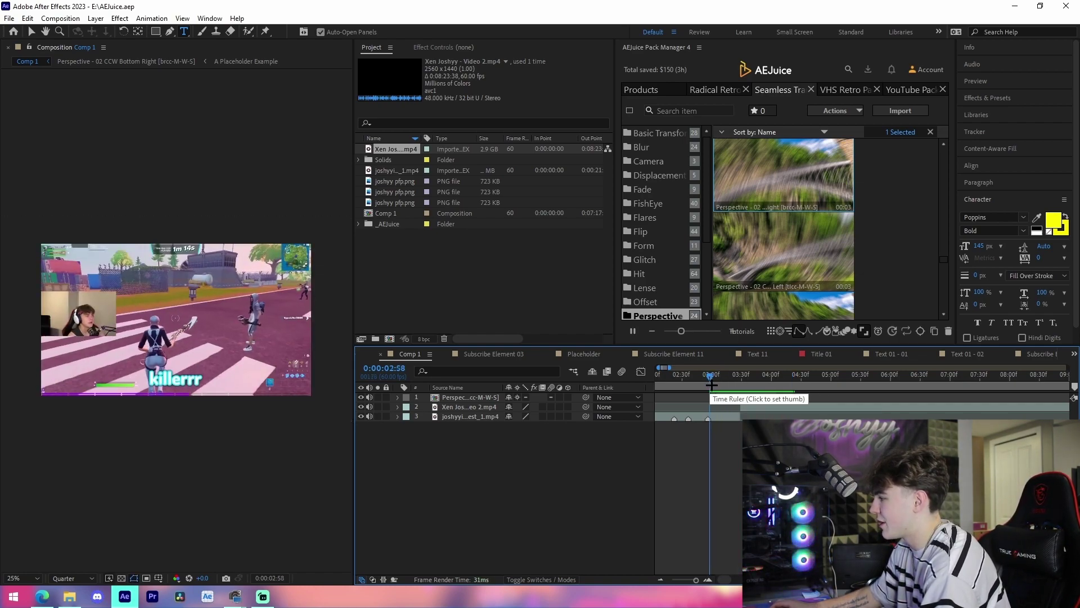
key(s)
drag(522, 417, 509, 417)
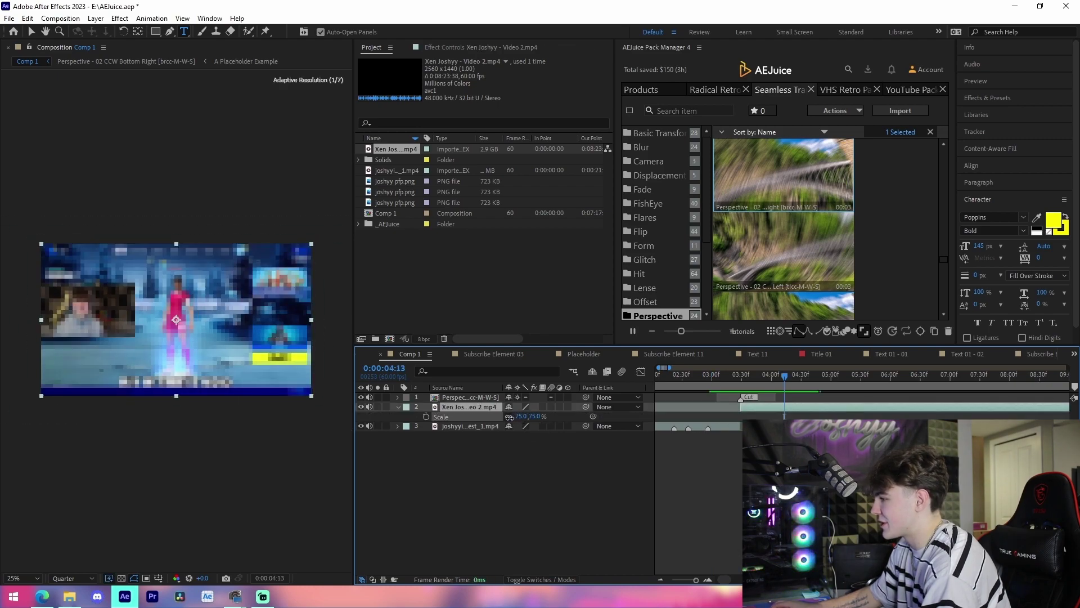
click(698, 426)
click(704, 390)
key(s)
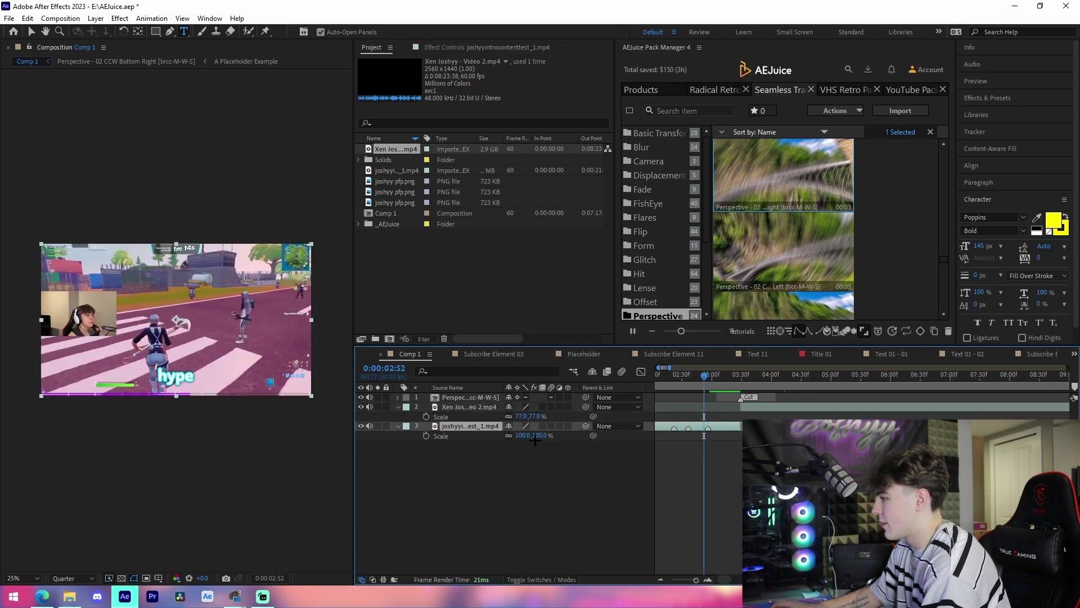
key(space)
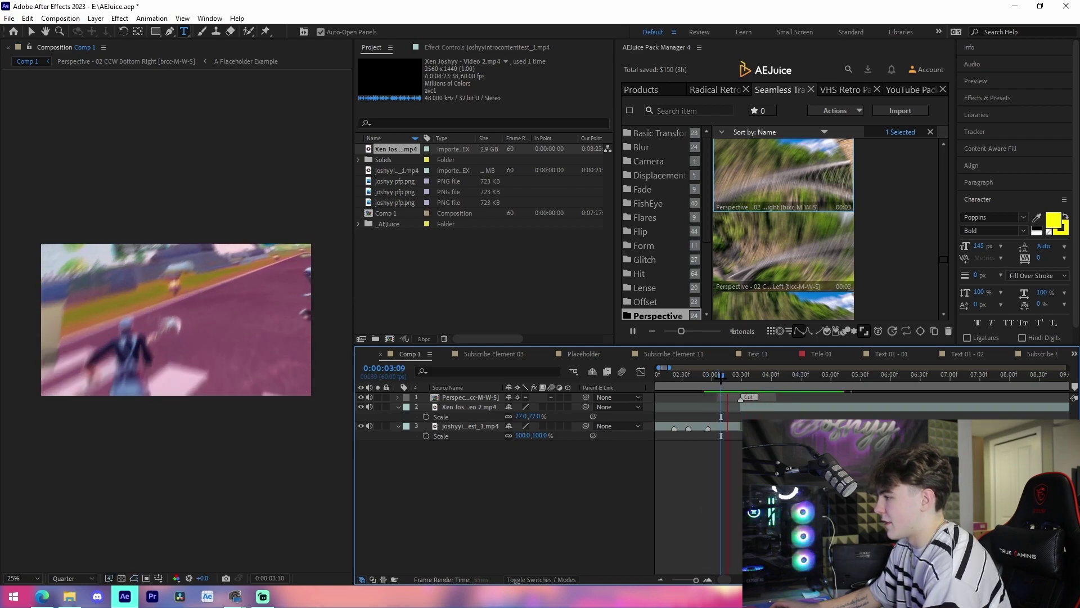
click(722, 381)
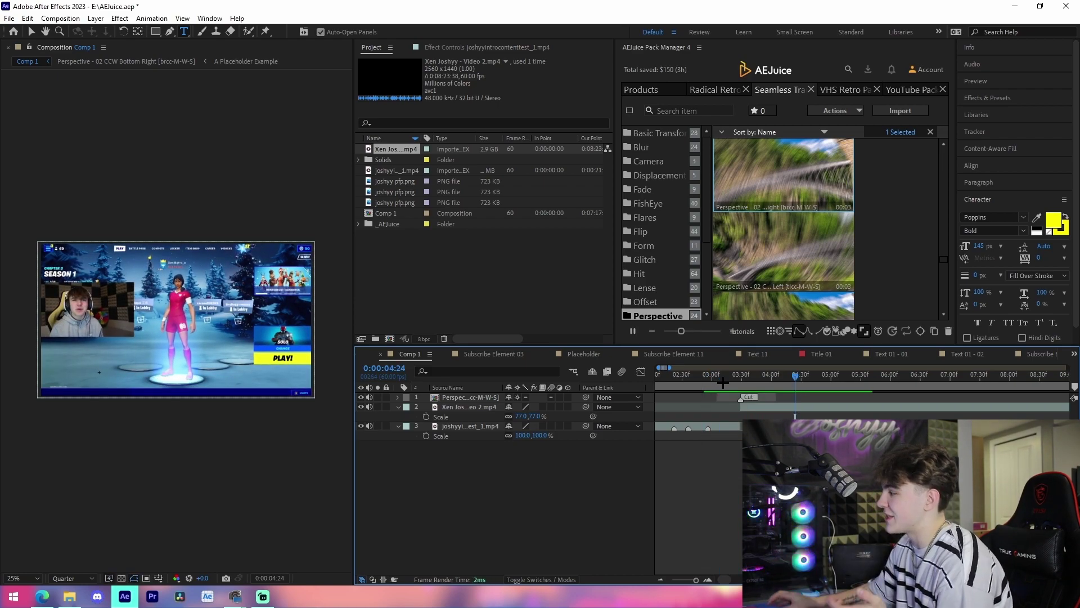
click(646, 259)
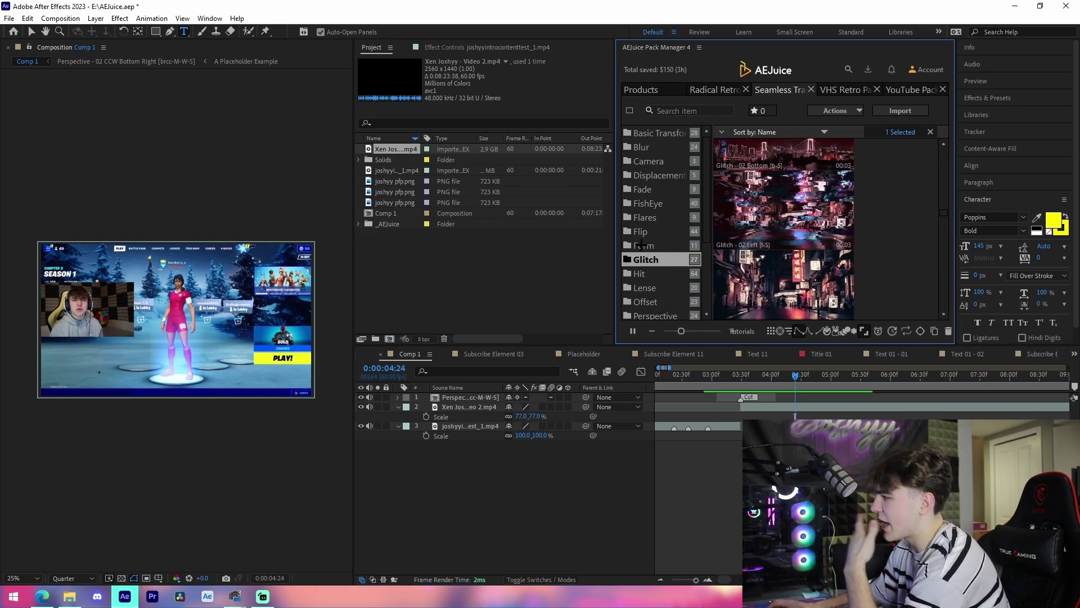
Show the Seamless Transitions pack's Flares category previews.
click(638, 230)
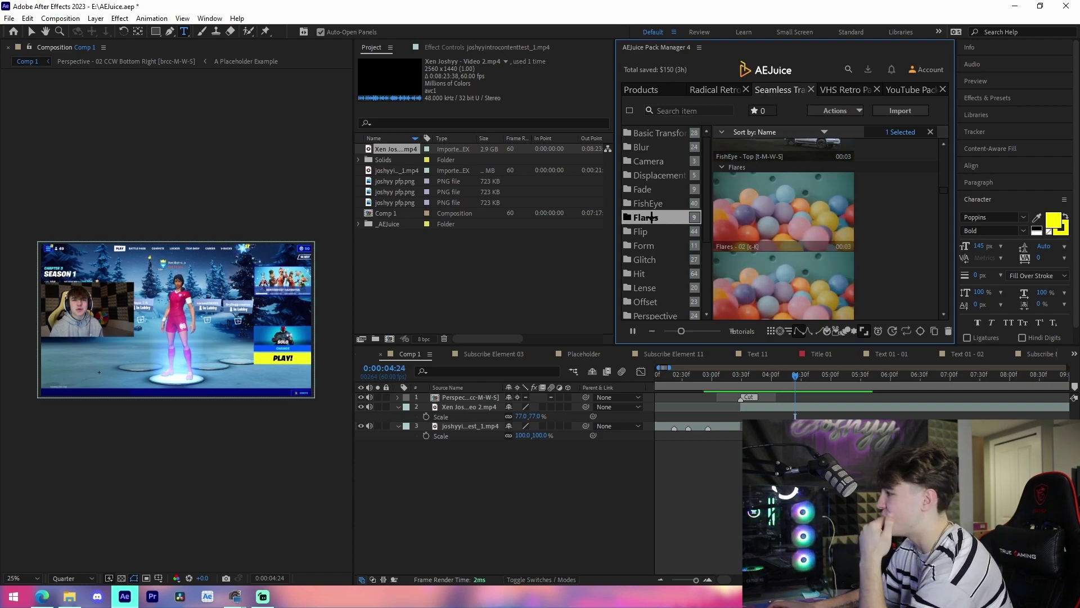